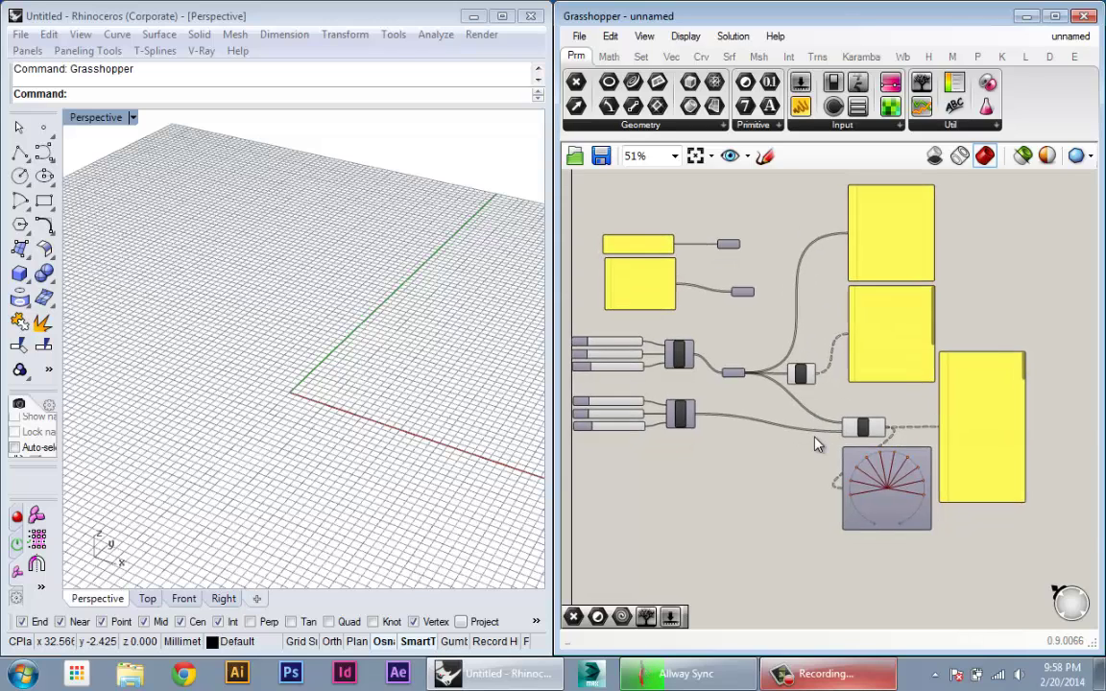
# Reposition the data panel and the tree viewer farther from the multiplication component, with the panel above the viewer
pyautogui.scroll(3, 814, 439)
pyautogui.scroll(-2, 821, 438)
pyautogui.moveTo(982, 568); pyautogui.dragTo(869, 475)
pyautogui.moveTo(869, 475); pyautogui.dragTo(958, 470)
pyautogui.click(955, 358)
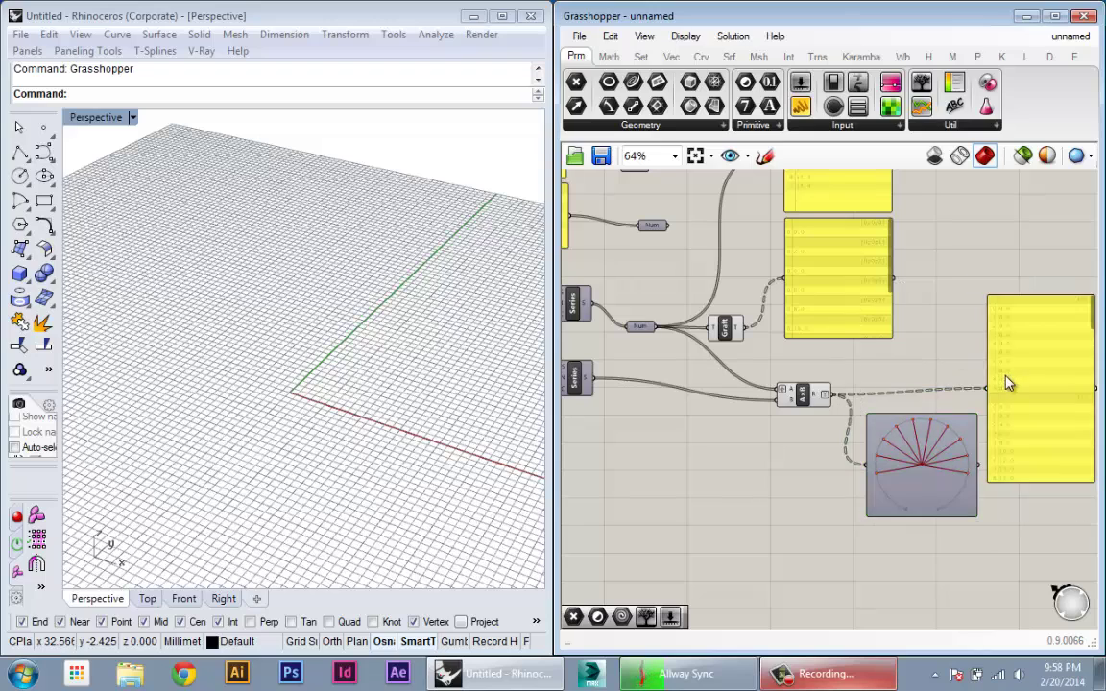
pyautogui.moveTo(1009, 383); pyautogui.dragTo(1004, 341)
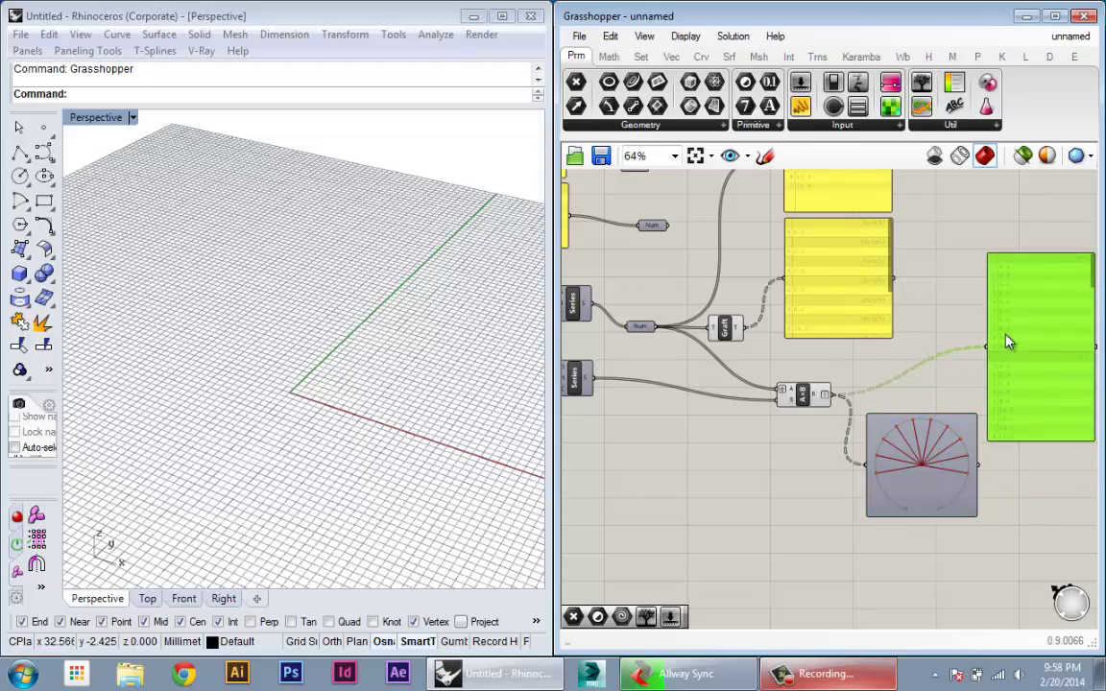
pyautogui.click(912, 407)
pyautogui.scroll(-3, 893, 399)
pyautogui.scroll(2, 861, 391)
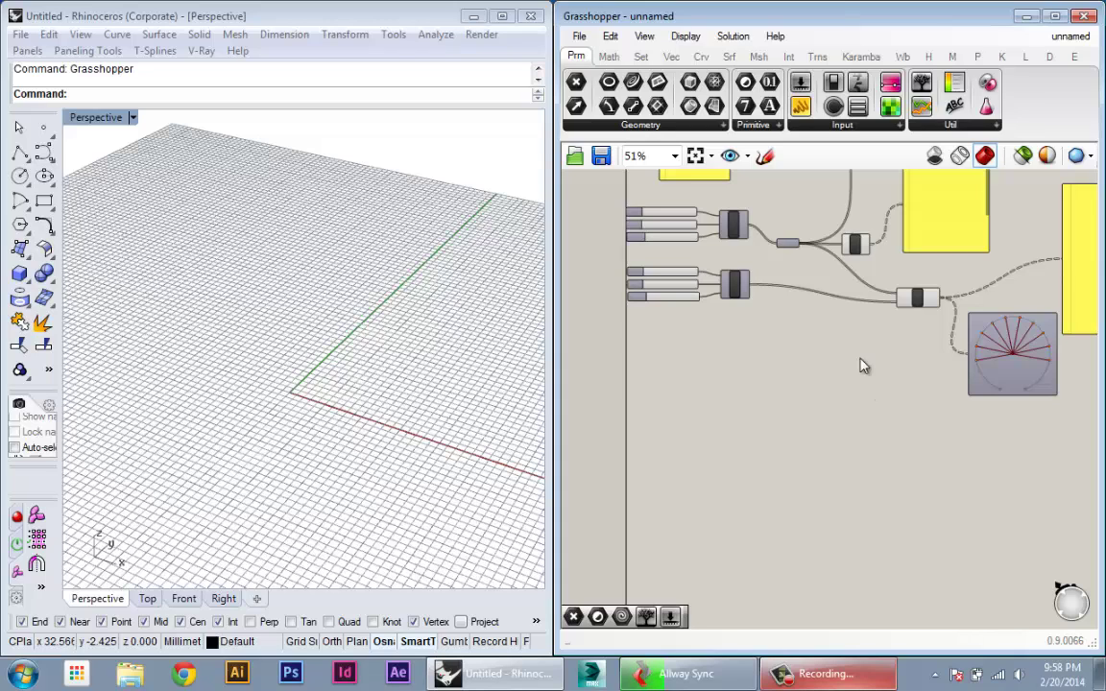
# Add a Construct Point component in the empty canvas area below the existing Series and multiplication definition
pyautogui.scroll(4, 734, 288)
pyautogui.scroll(-4, 735, 288)
pyautogui.scroll(-2, 755, 490)
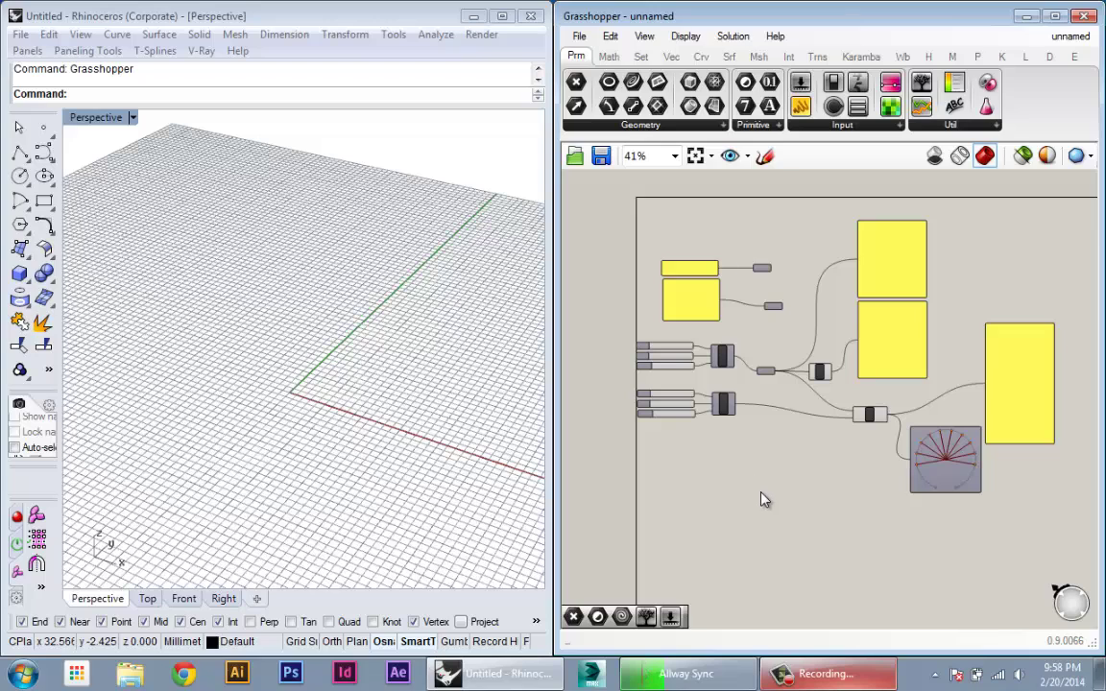
pyautogui.scroll(2, 781, 524)
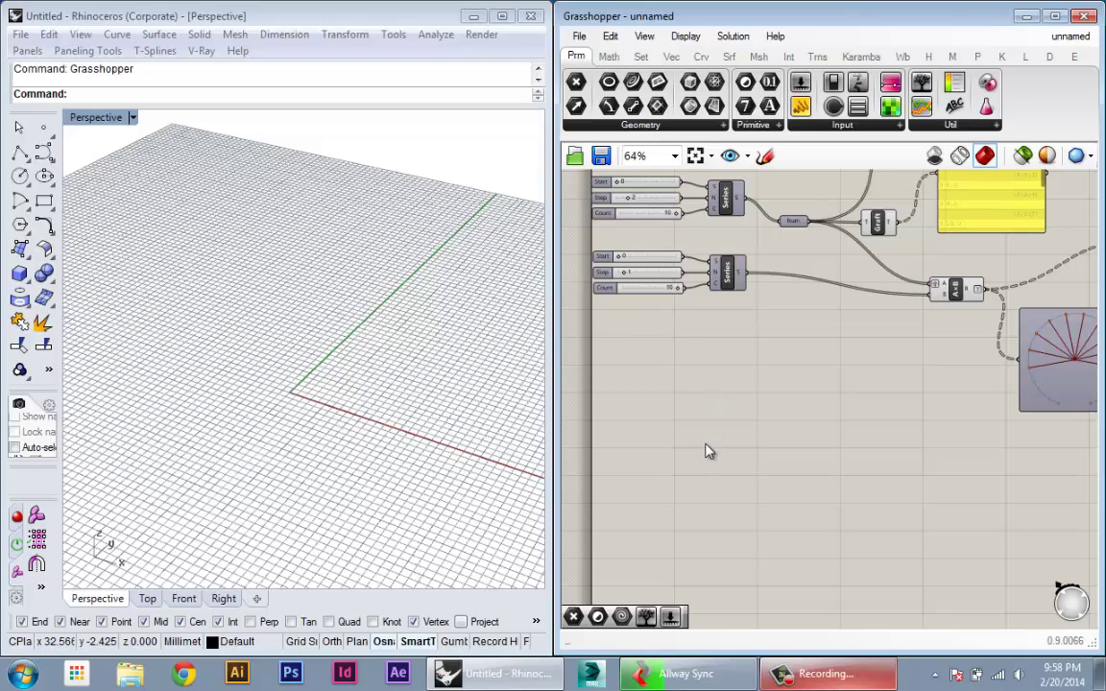
pyautogui.scroll(2, 687, 412)
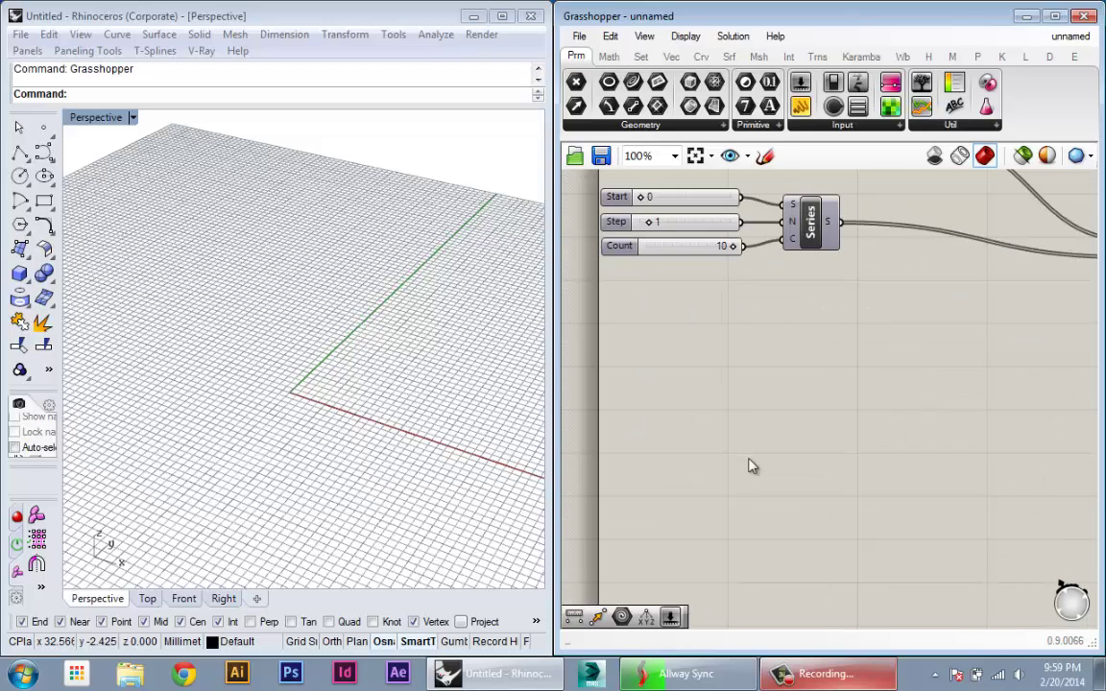
pyautogui.scroll(-3, 726, 470)
pyautogui.scroll(2, 693, 444)
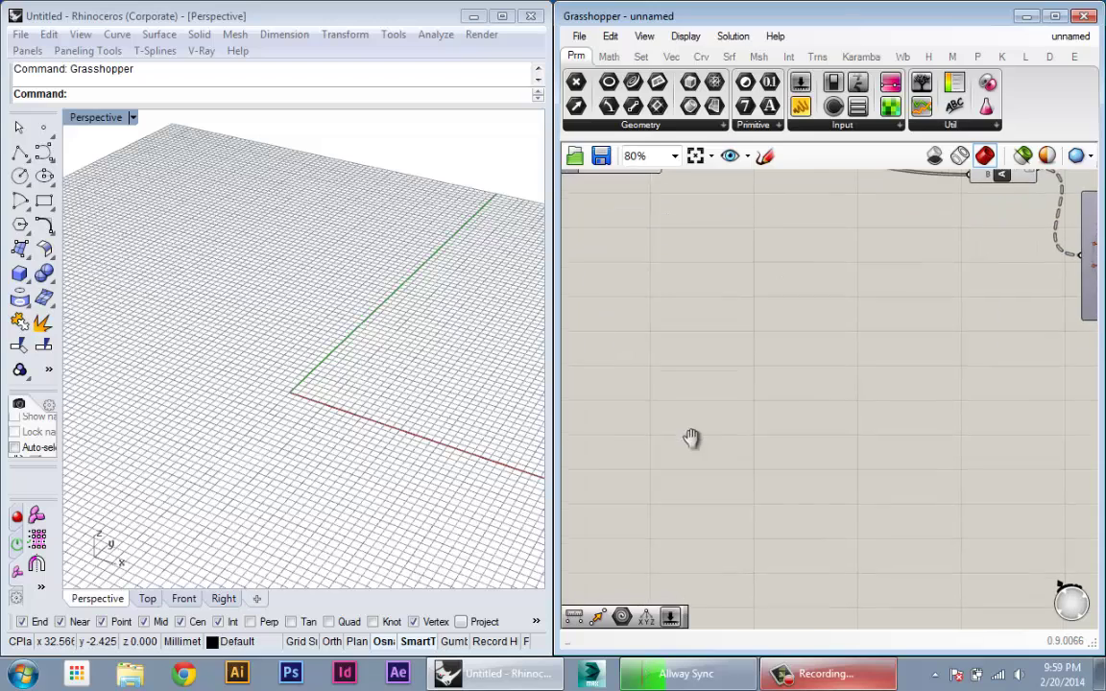
pyautogui.doubleClick(699, 425)
pyautogui.write('co')
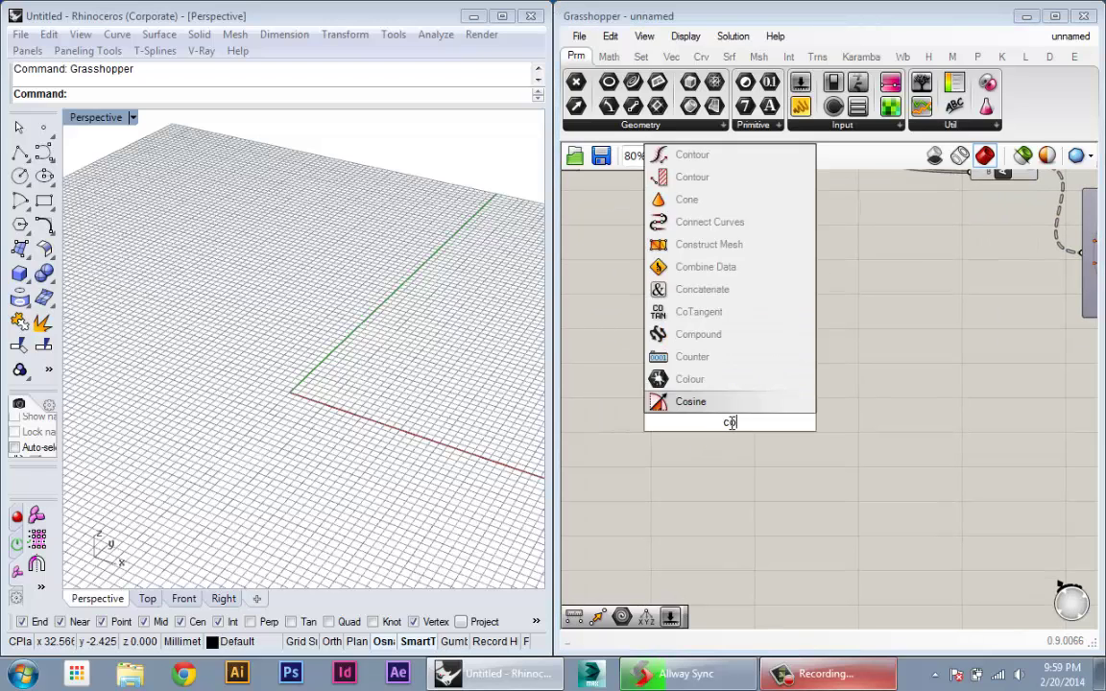
pyautogui.write('nstru')
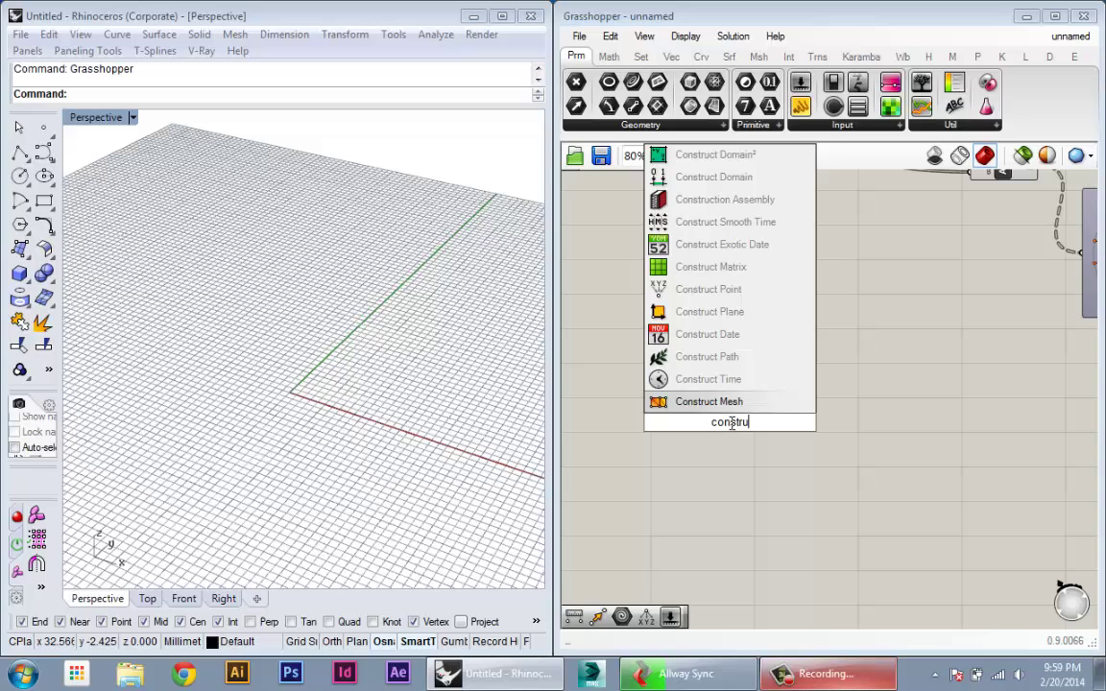
pyautogui.click(677, 289)
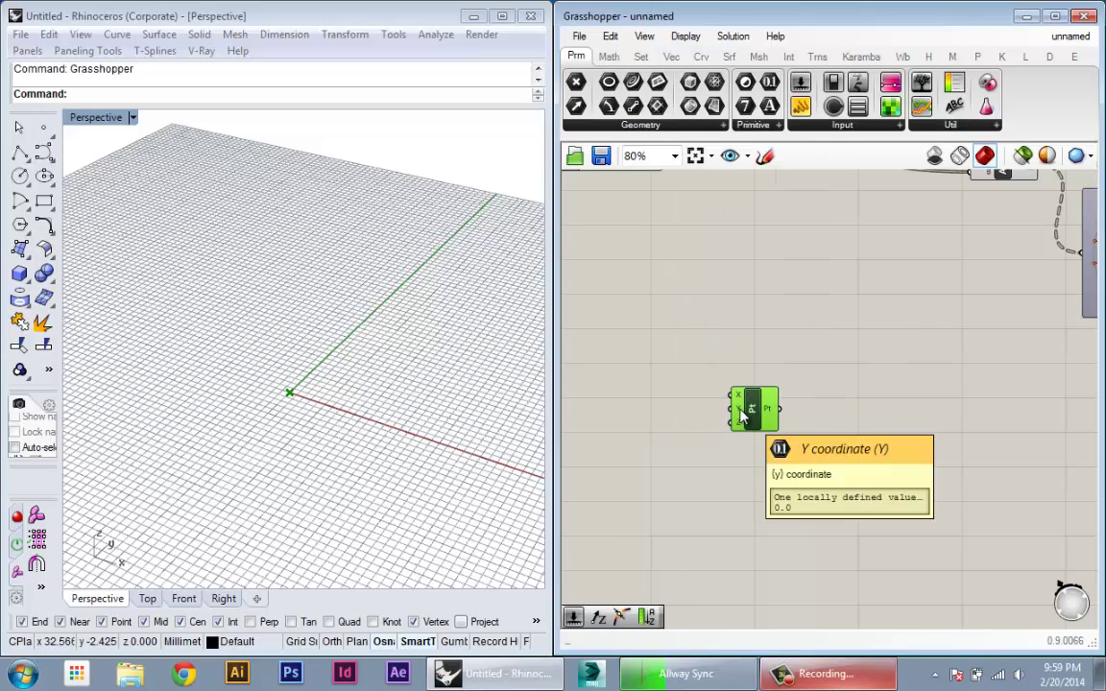
# Shift the Construct Point component closer to the canvas edge and deselect it
pyautogui.scroll(4, 737, 437)
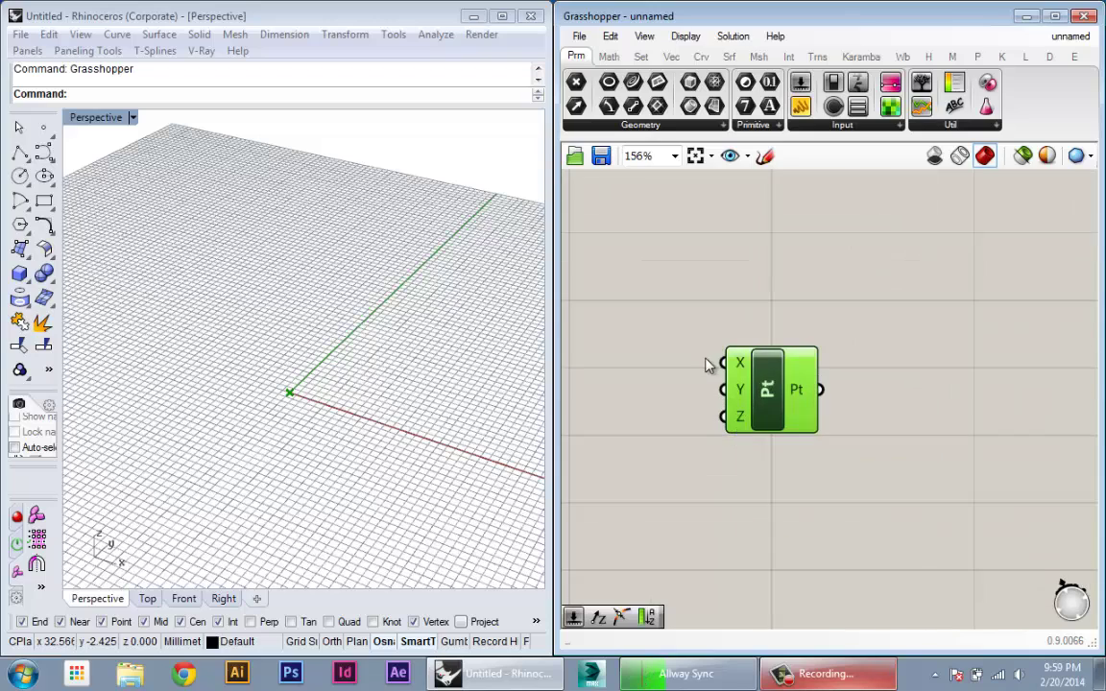
pyautogui.moveTo(708, 365); pyautogui.dragTo(815, 353, button='right')
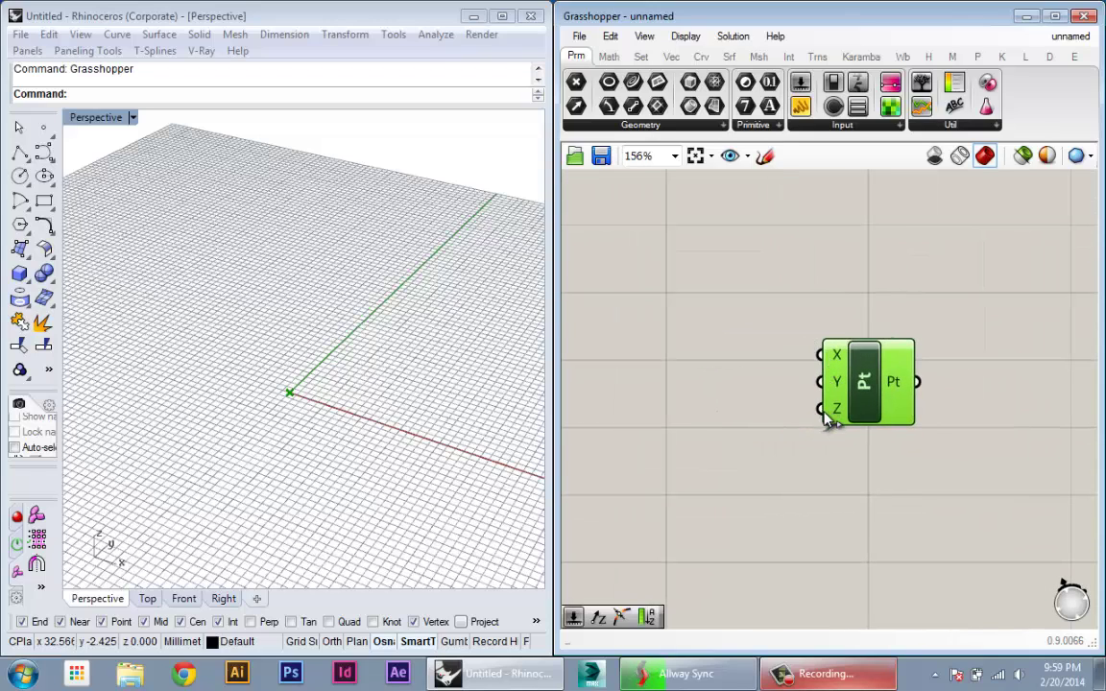
pyautogui.scroll(-2, 815, 427)
pyautogui.moveTo(795, 440); pyautogui.dragTo(801, 401, button='right')
pyautogui.scroll(-1, 713, 492)
pyautogui.click(804, 408)
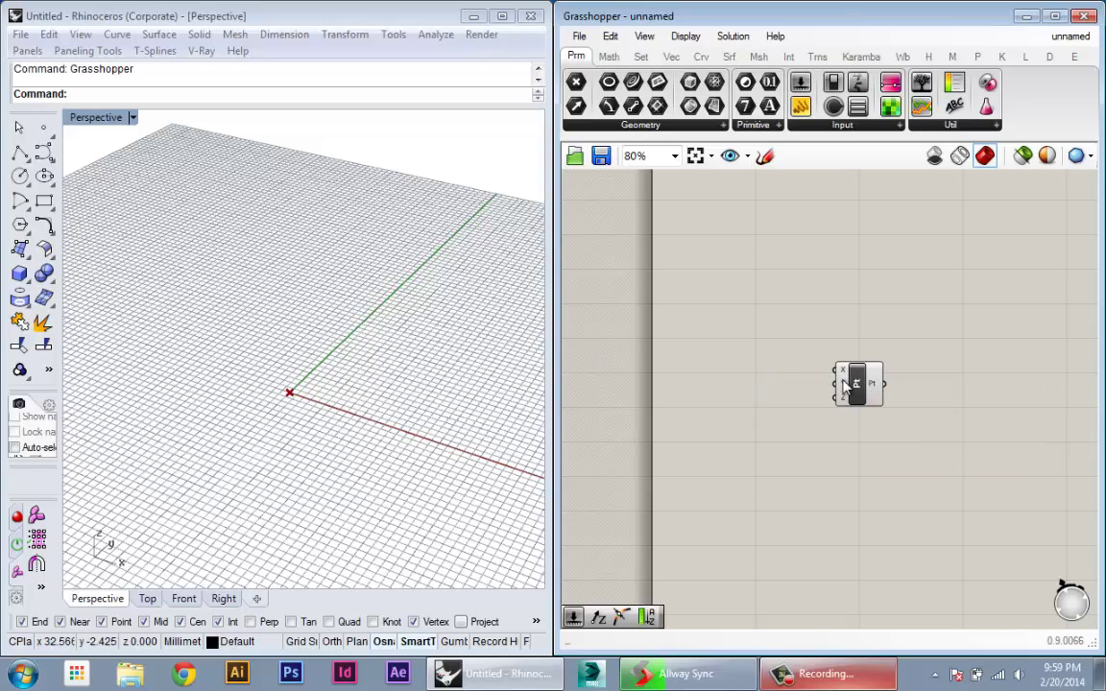
pyautogui.moveTo(845, 401); pyautogui.dragTo(753, 380)
pyautogui.click(276, 403)
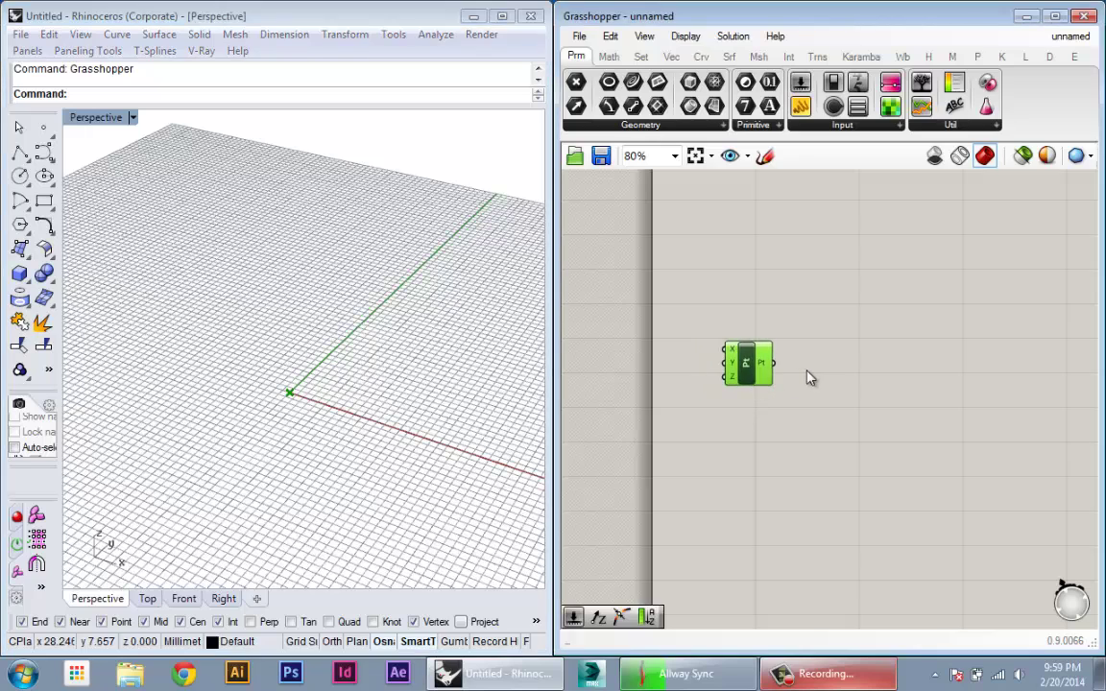
pyautogui.click(808, 374)
pyautogui.moveTo(809, 403); pyautogui.dragTo(752, 417, button='right')
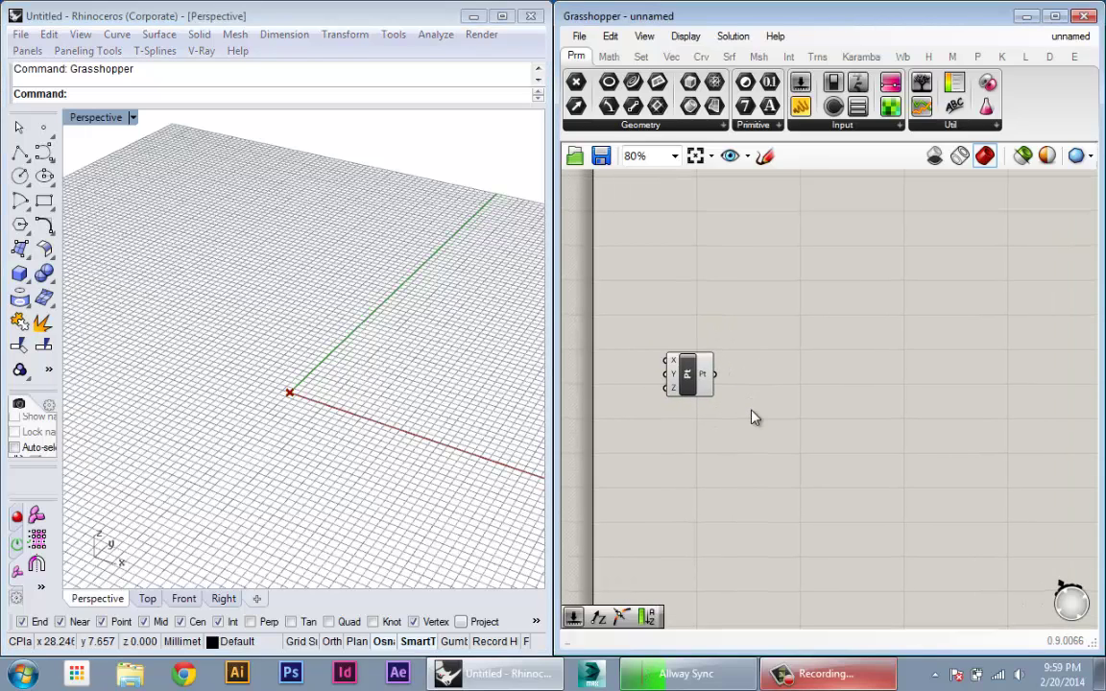
# Add a Move component beside Construct Point and wire the point output into its geometry input
pyautogui.scroll(-2, 745, 448)
pyautogui.moveTo(727, 428); pyautogui.dragTo(712, 492, button='right')
pyautogui.scroll(2, 712, 491)
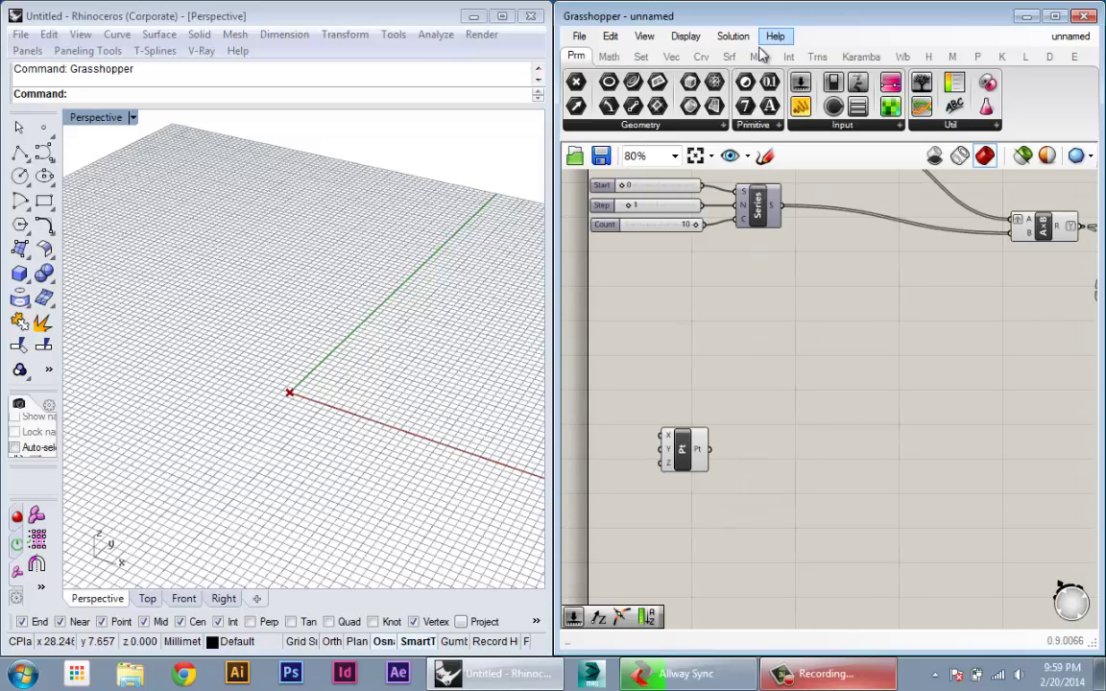
pyautogui.click(815, 57)
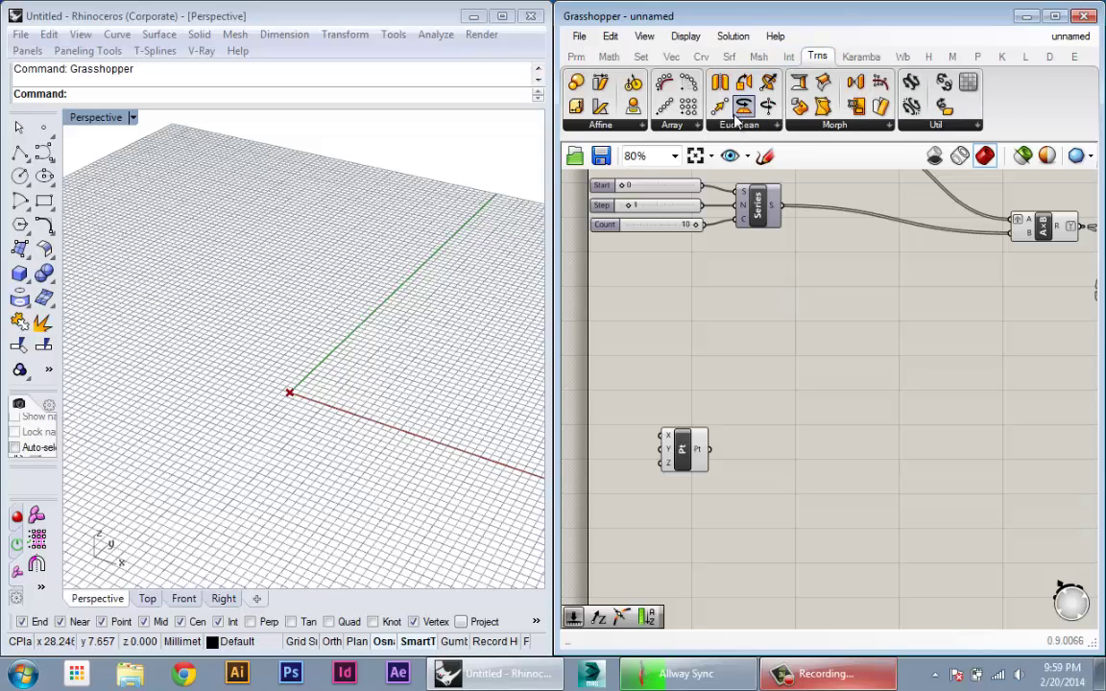
pyautogui.moveTo(720, 106); pyautogui.dragTo(782, 454)
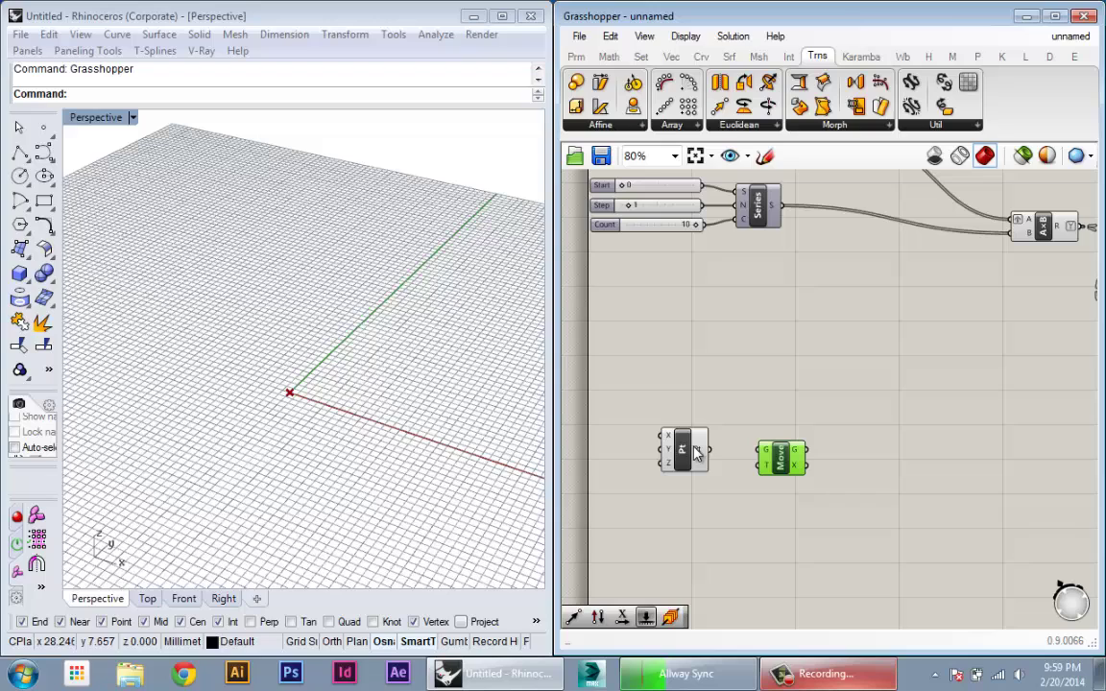
pyautogui.moveTo(709, 450); pyautogui.dragTo(758, 463)
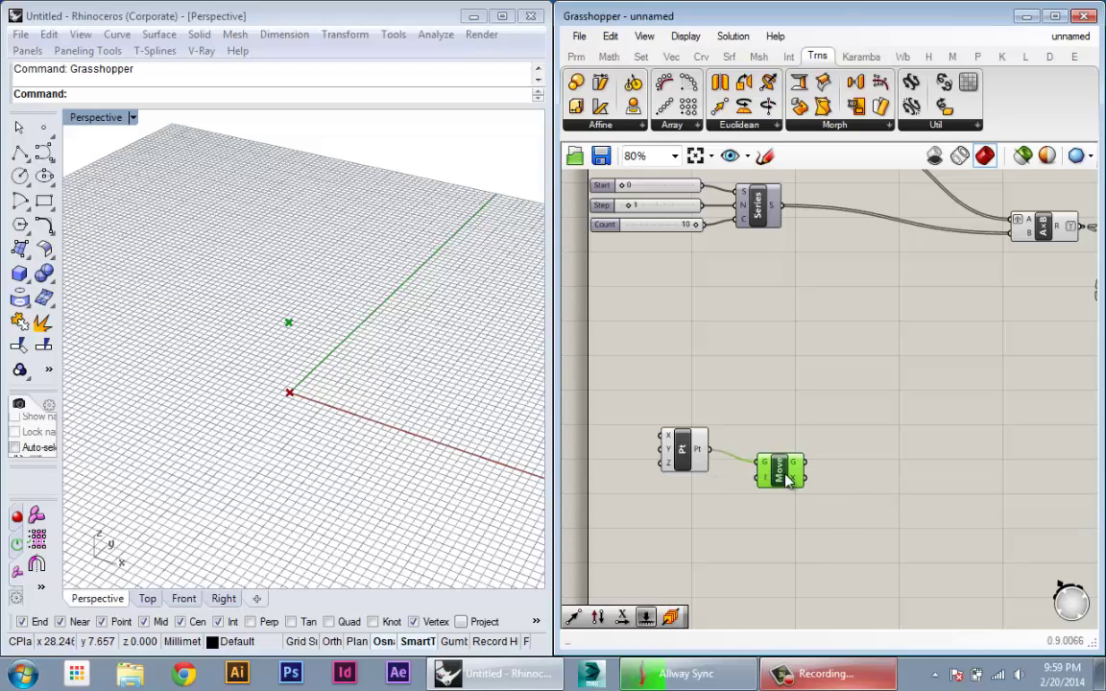
# Check the Move component's Motion input and space the Construct Point and Move components farther apart diagonally
pyautogui.scroll(4, 693, 485)
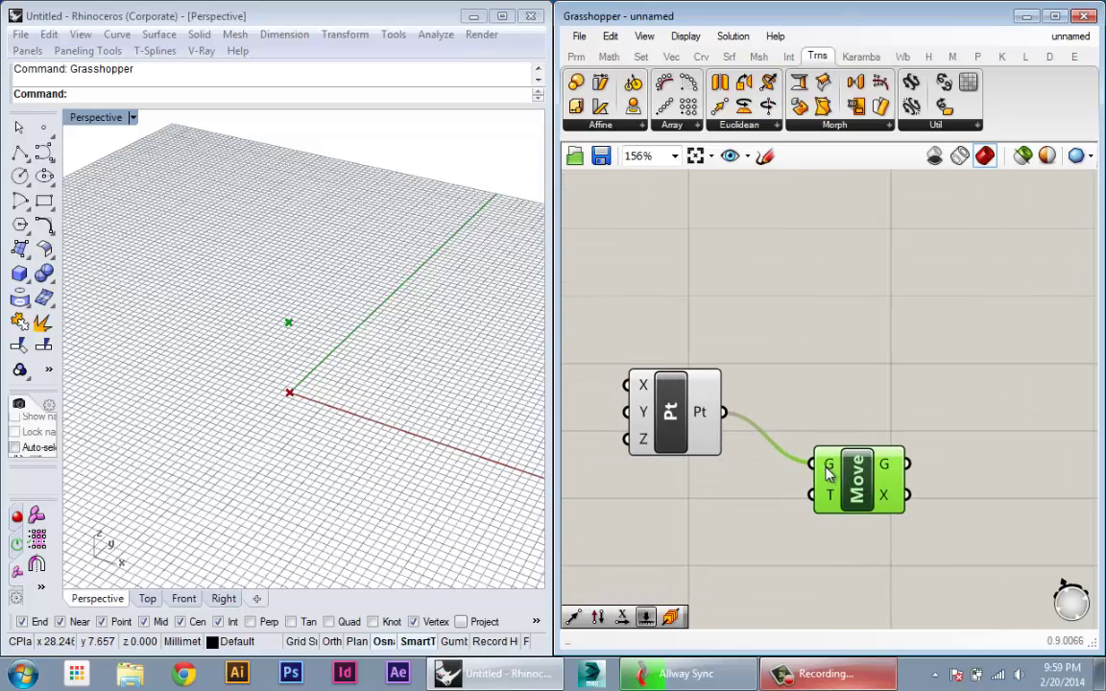
pyautogui.moveTo(827, 506)
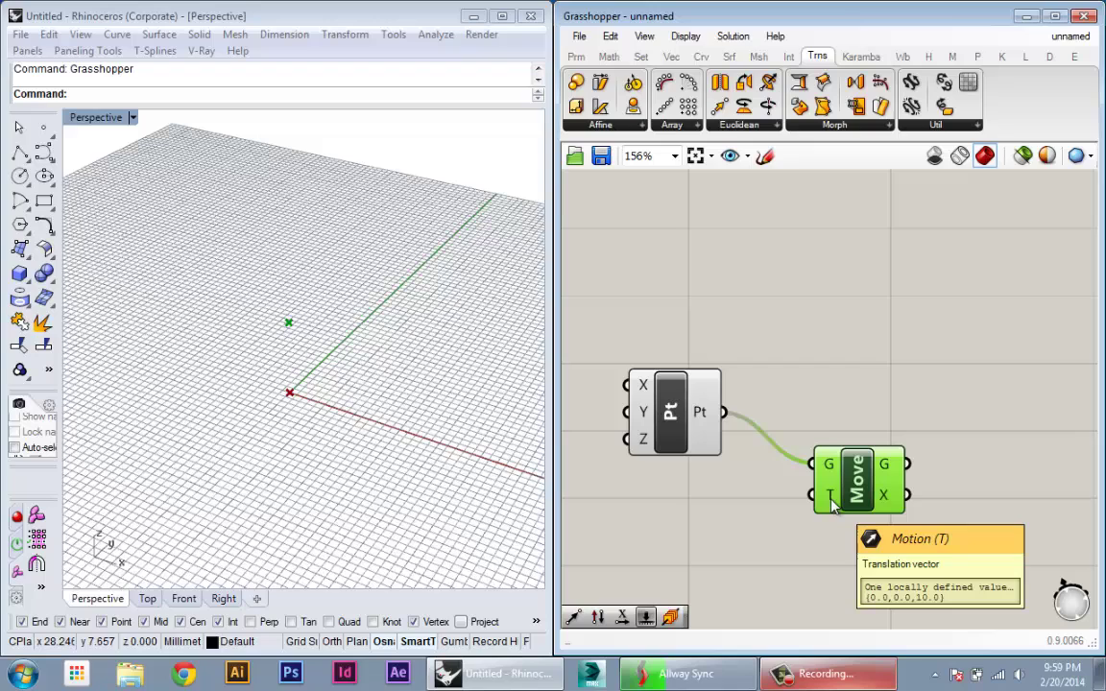
pyautogui.moveTo(856, 503); pyautogui.dragTo(872, 516)
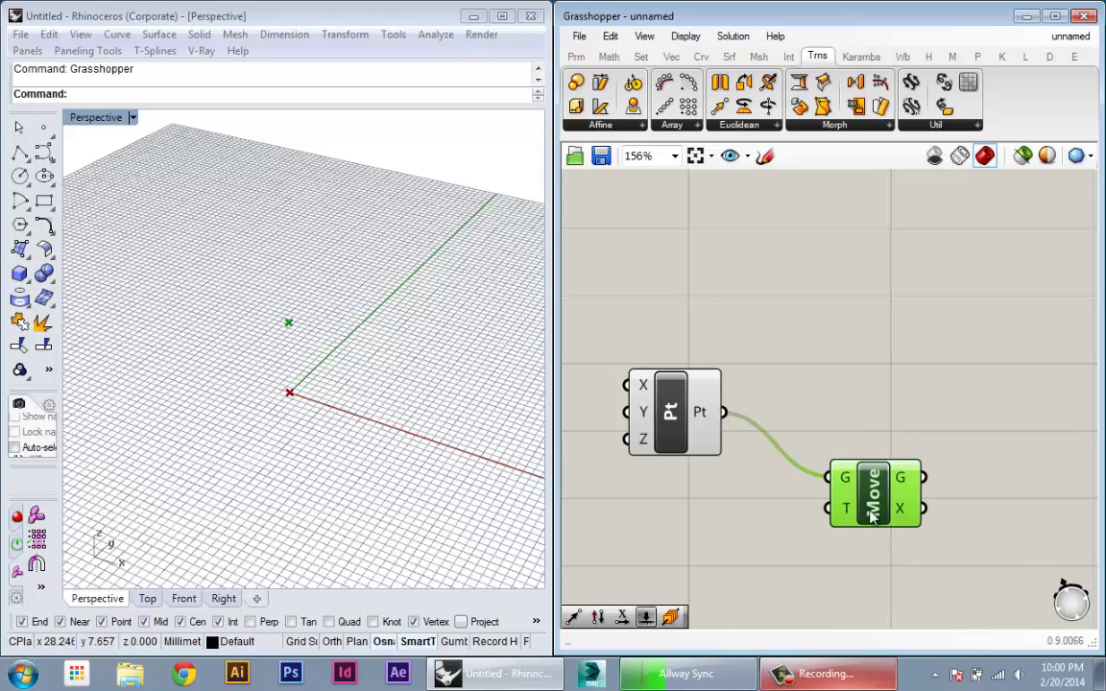
pyautogui.moveTo(697, 442); pyautogui.dragTo(701, 475)
pyautogui.moveTo(860, 512); pyautogui.dragTo(890, 548)
pyautogui.moveTo(741, 519); pyautogui.dragTo(753, 424, button='right')
pyautogui.moveTo(701, 377); pyautogui.dragTo(699, 330)
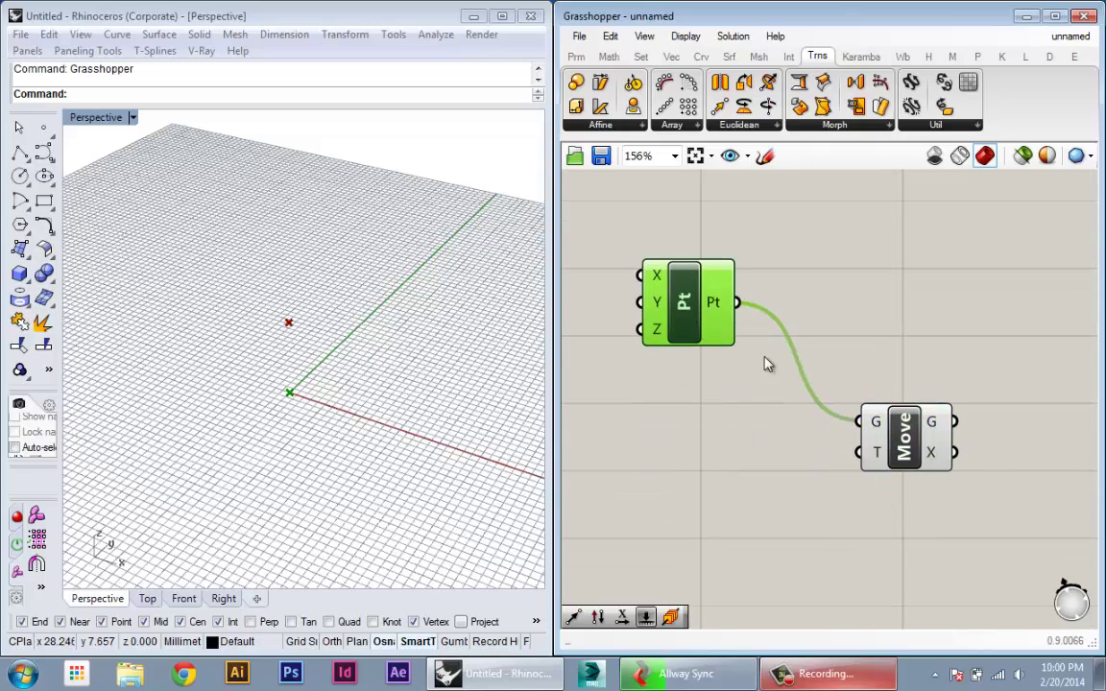
pyautogui.moveTo(887, 451); pyautogui.dragTo(930, 437)
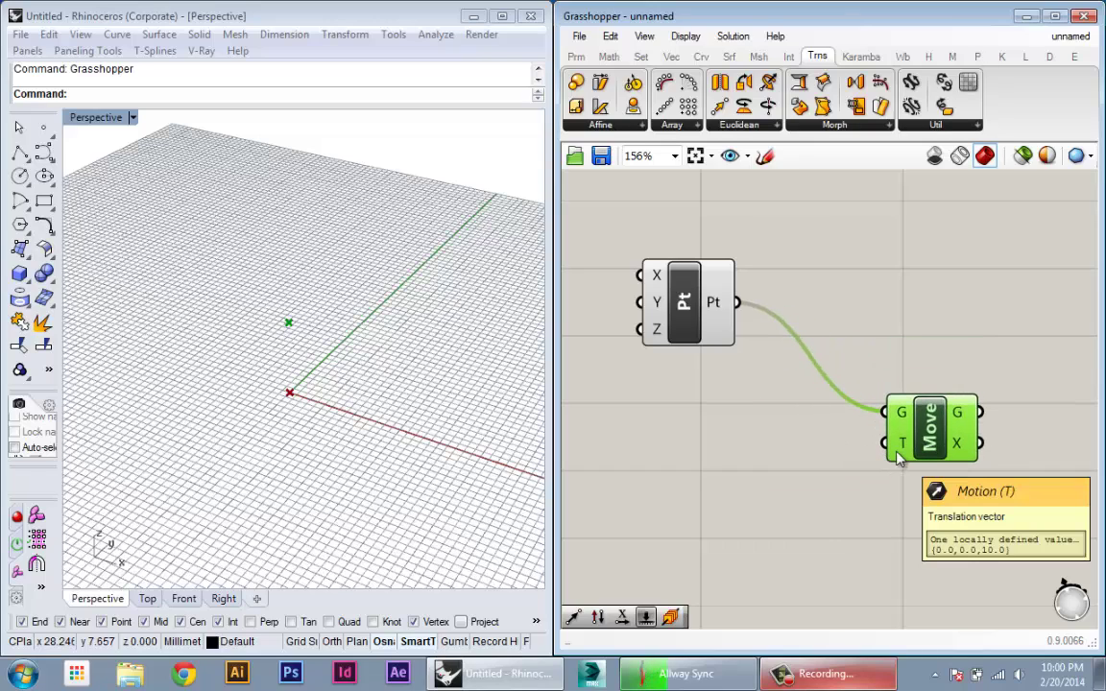
# Add a Unit Y vector component on the canvas beside the Move component's Motion input
pyautogui.scroll(-3, 856, 469)
pyautogui.moveTo(837, 452); pyautogui.dragTo(849, 540, button='right')
pyautogui.scroll(-1, 821, 535)
pyautogui.scroll(2, 864, 526)
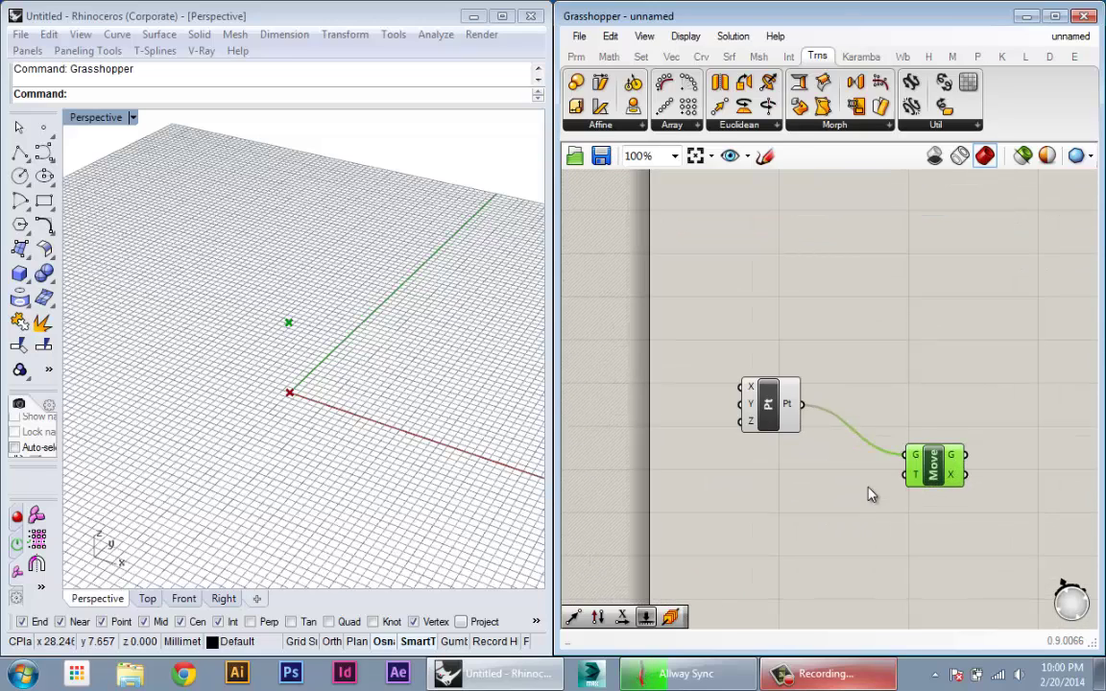
pyautogui.click(859, 509)
pyautogui.doubleClick(859, 509)
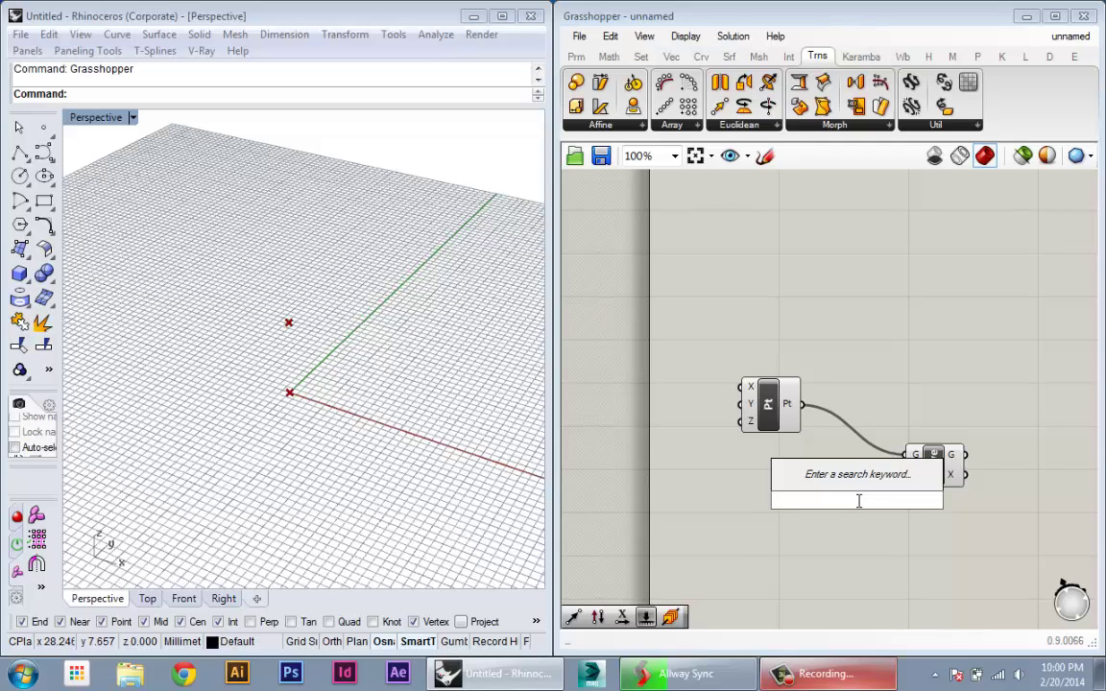
pyautogui.write('y')
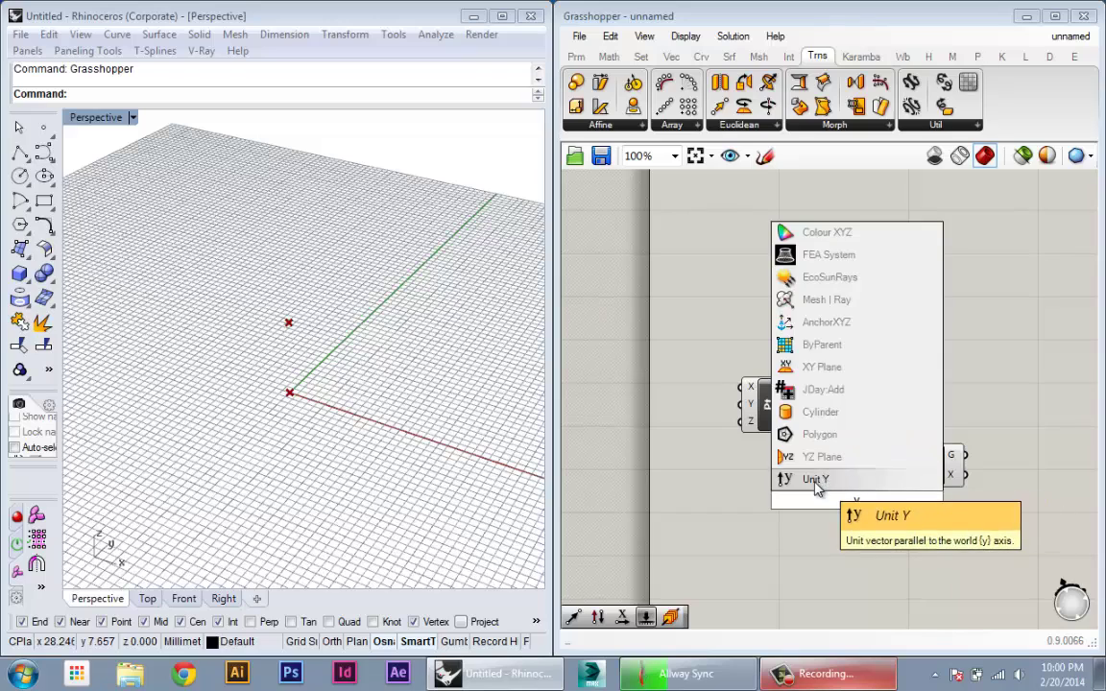
pyautogui.click(816, 480)
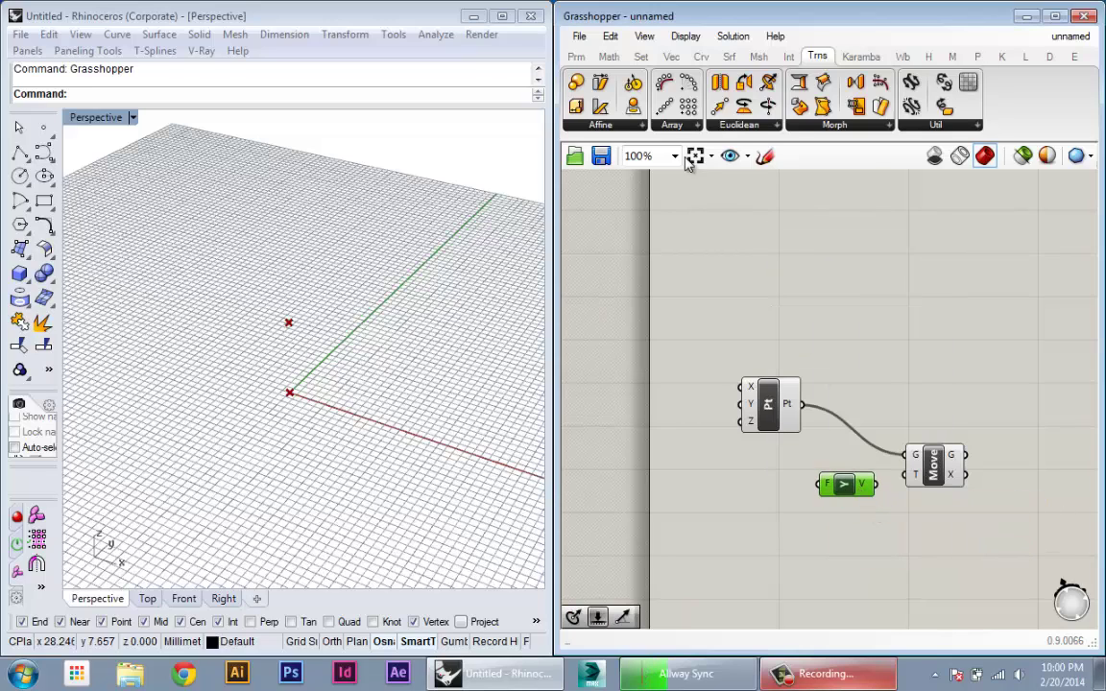
pyautogui.click(671, 56)
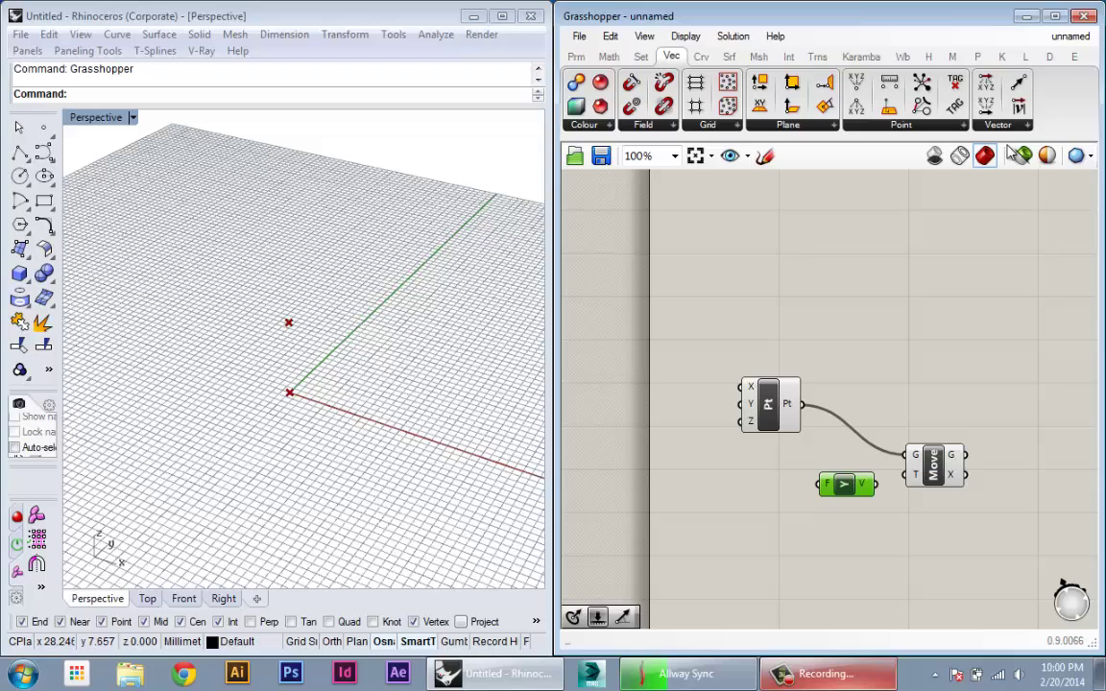
pyautogui.click(998, 124)
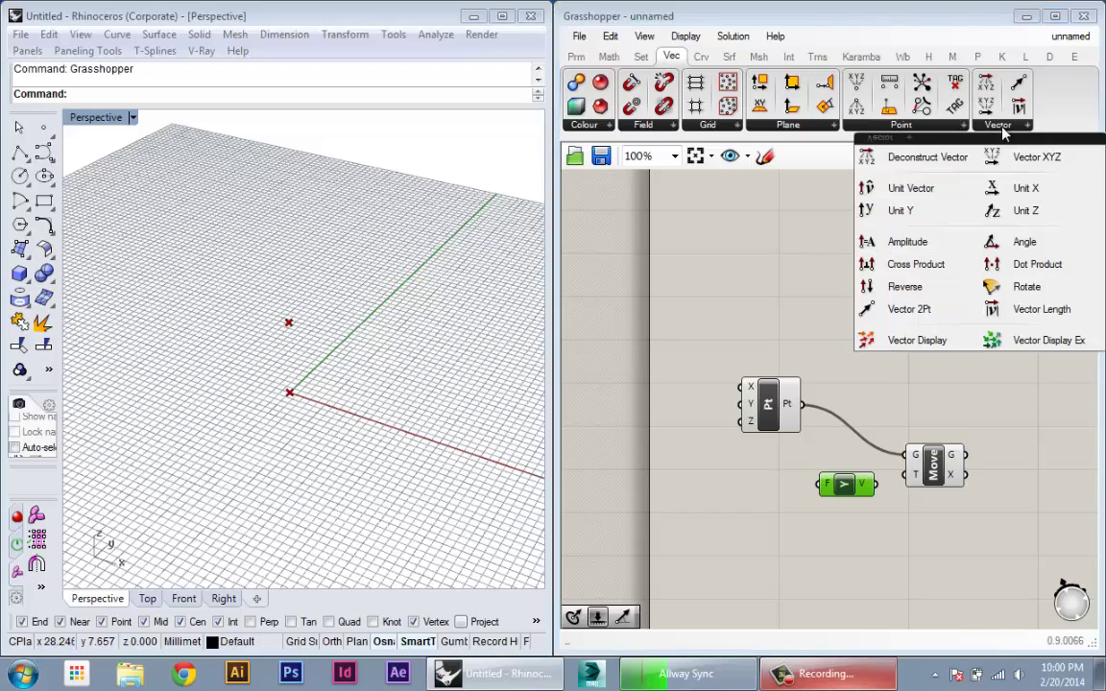
pyautogui.click(886, 428)
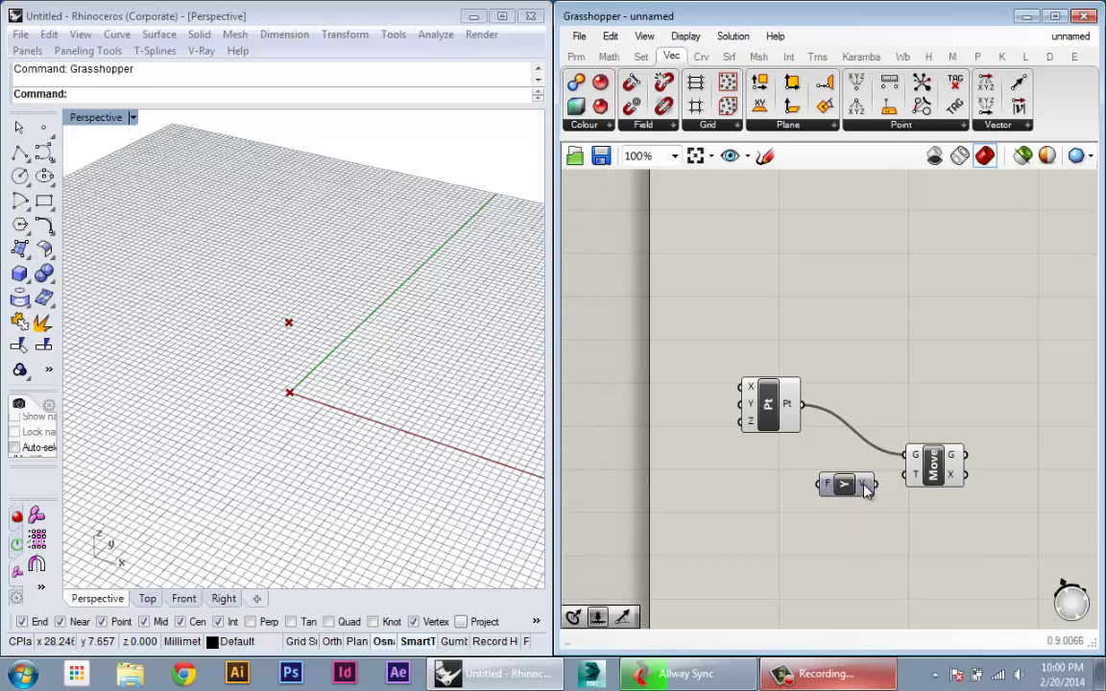
# Wire the Unit Y vector output into the Move component's Motion input and shift Unit Y slightly lower
pyautogui.moveTo(874, 484); pyautogui.dragTo(906, 474)
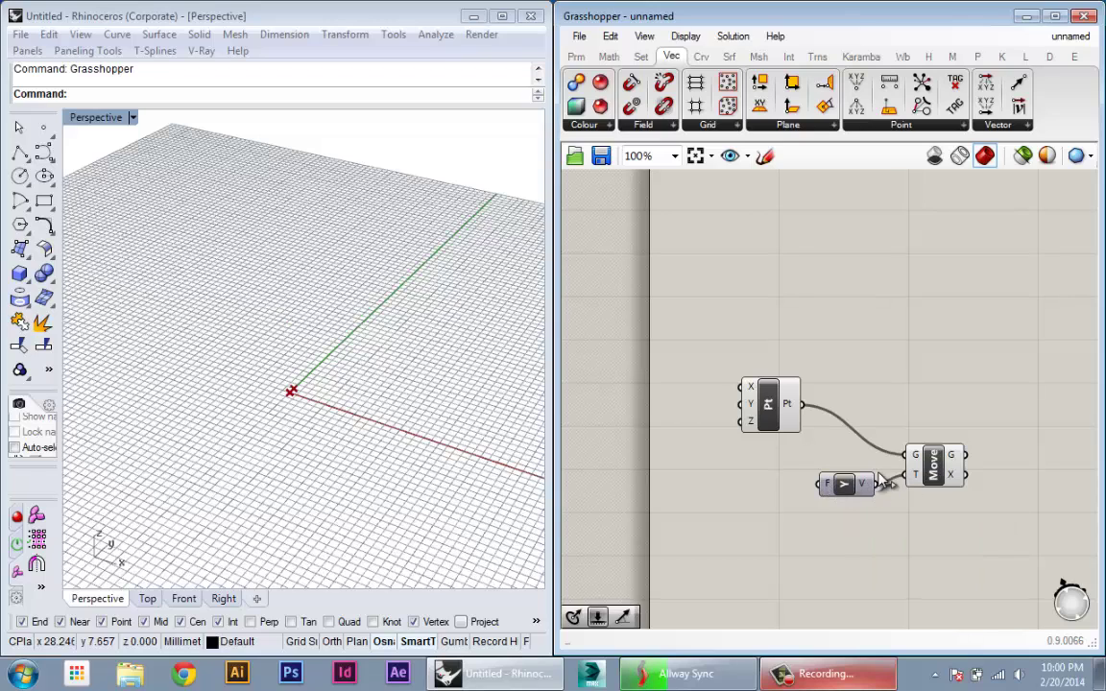
pyautogui.moveTo(360, 384); pyautogui.dragTo(238, 360, button='right')
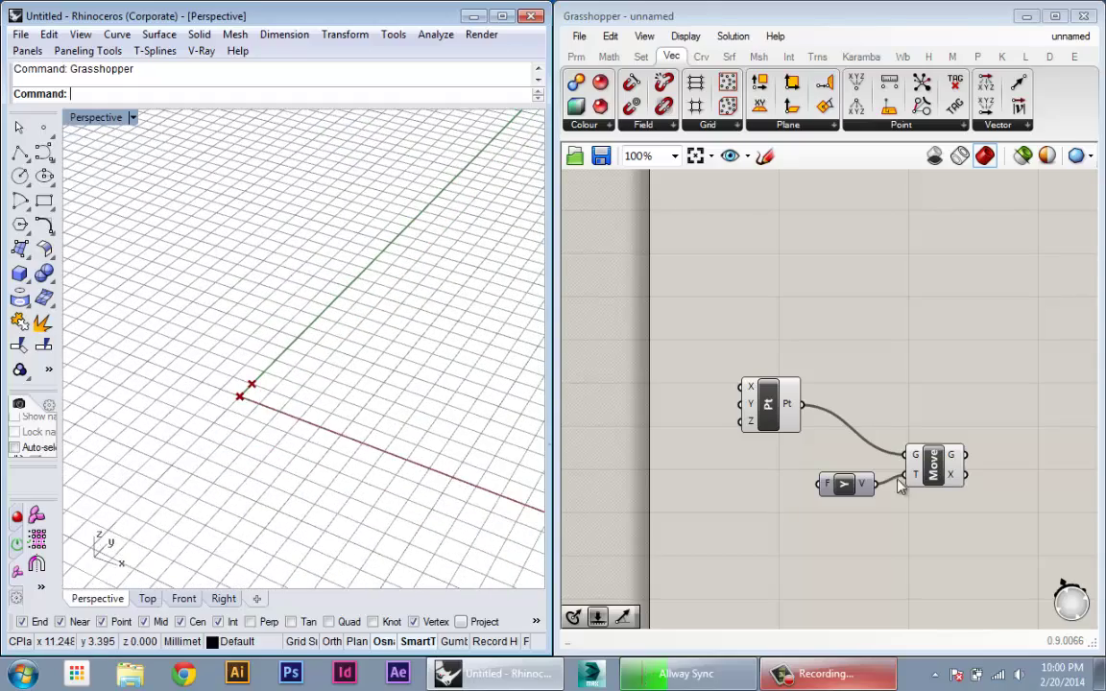
pyautogui.moveTo(853, 491); pyautogui.dragTo(853, 501)
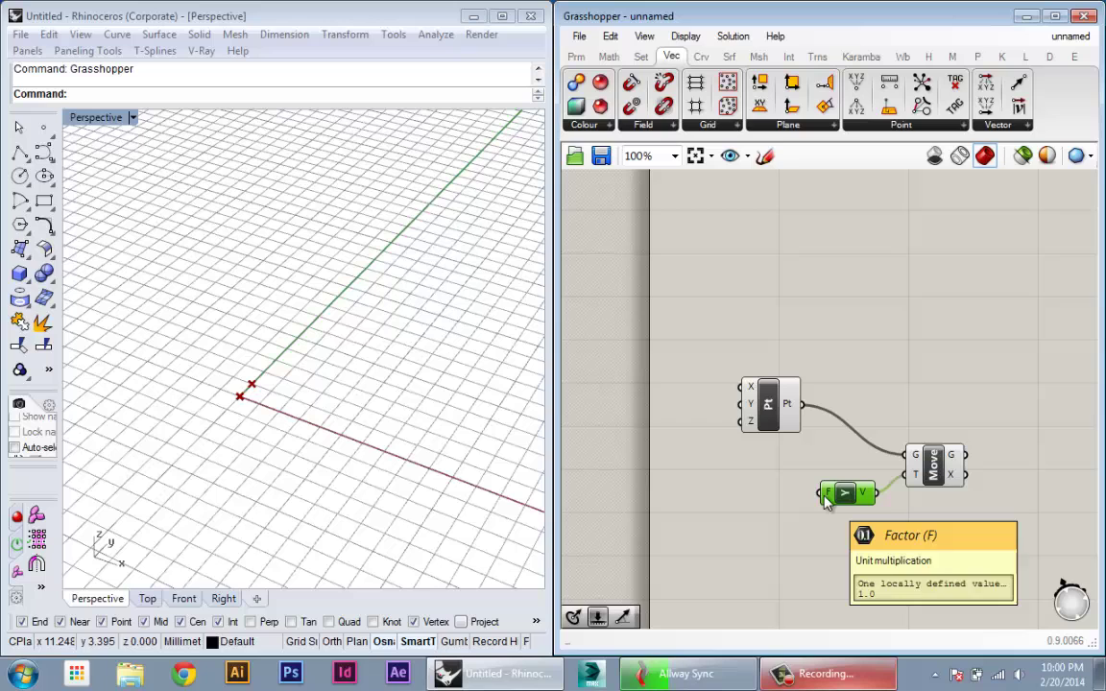
pyautogui.scroll(-3, 824, 503)
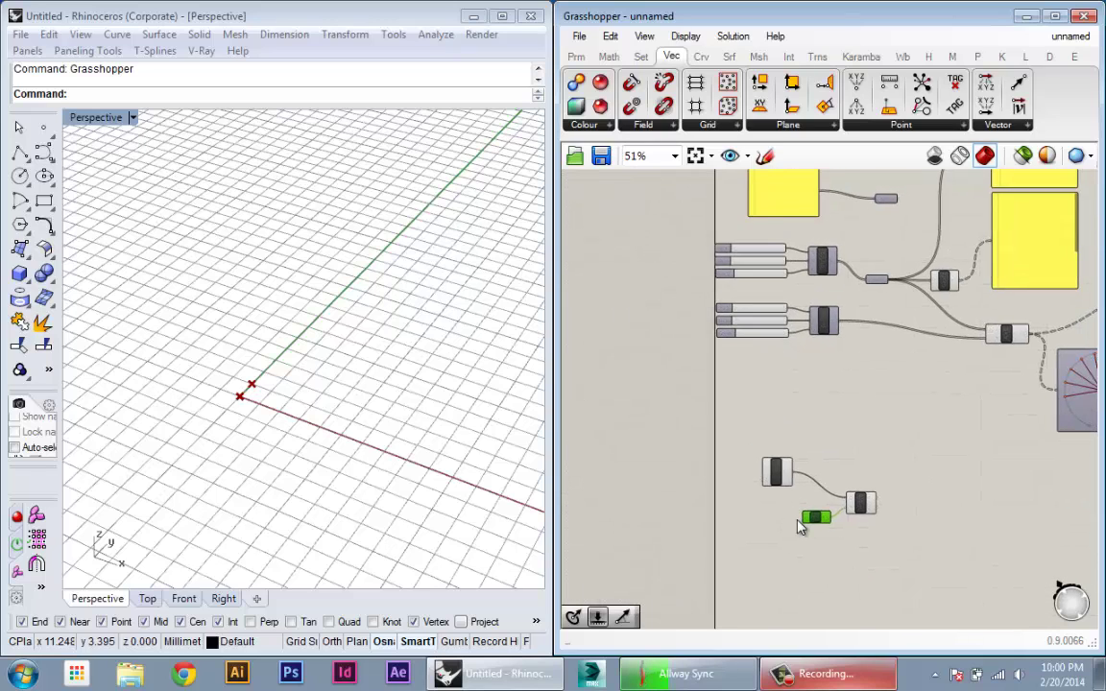
# Duplicate the lower of the two existing Series components together with its Start, Step and Count sliders
pyautogui.scroll(2, 824, 503)
pyautogui.scroll(-2, 824, 503)
pyautogui.scroll(2, 777, 144)
pyautogui.moveTo(740, 427); pyautogui.dragTo(736, 359, button='right')
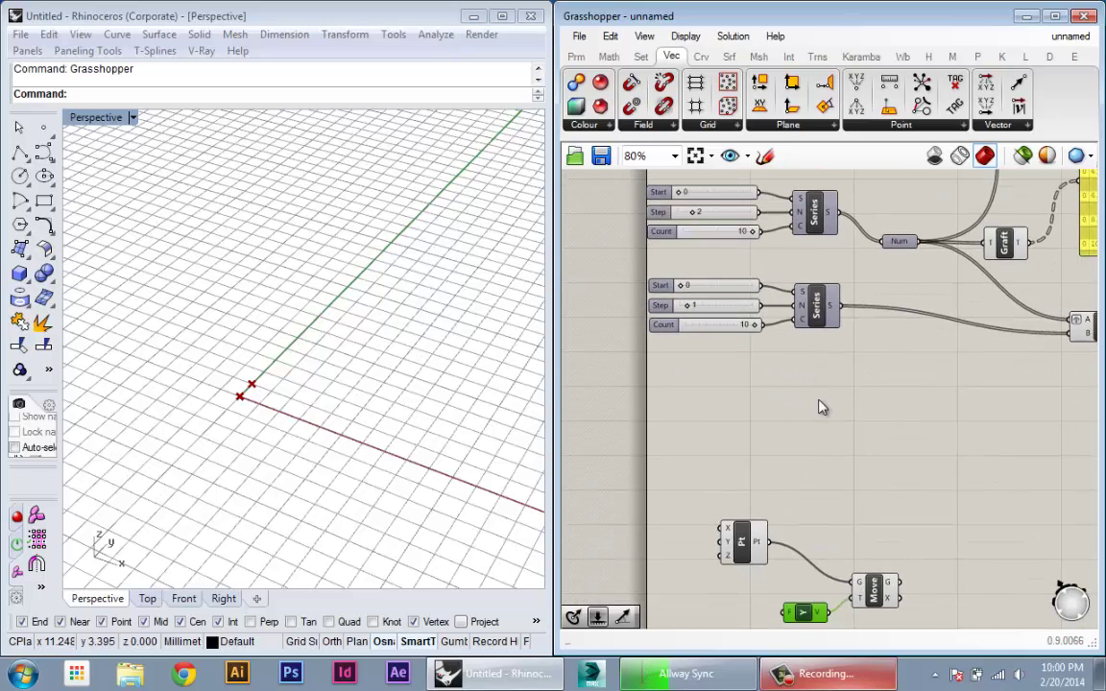
pyautogui.moveTo(736, 359); pyautogui.dragTo(636, 254)
pyautogui.scroll(-1, 722, 262)
pyautogui.moveTo(721, 262); pyautogui.dragTo(722, 260, button='right')
pyautogui.hotkey('ctrl', 'c')
pyautogui.hotkey('ctrl', 'v')
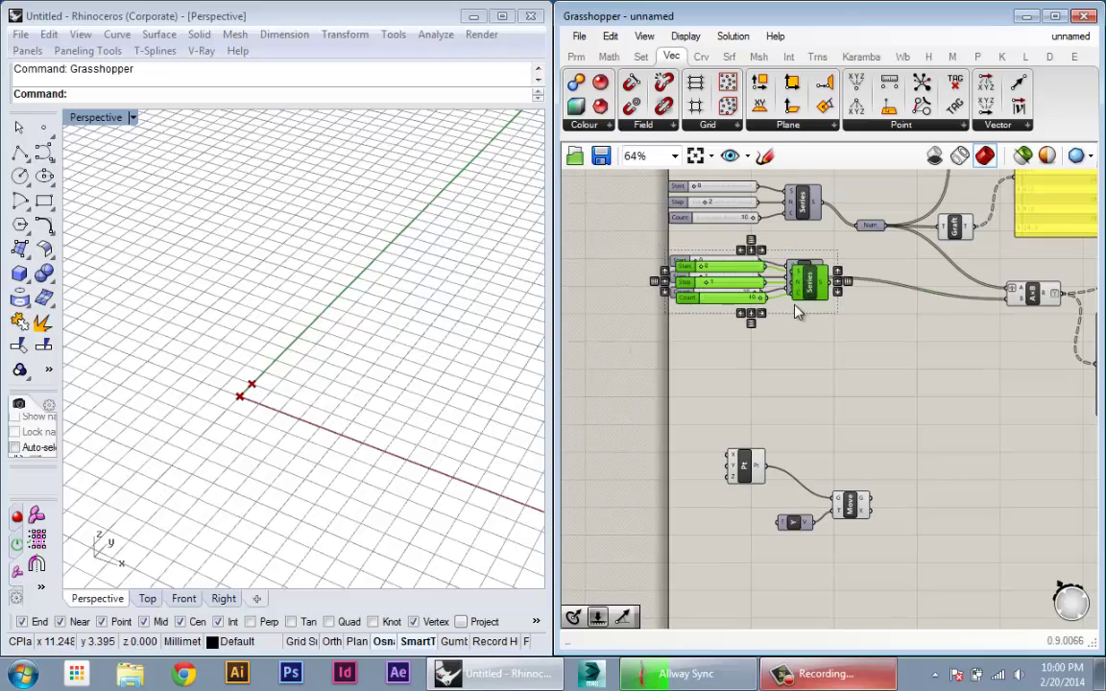
# Place the duplicated Series group below Construct Point, just before the Unit Y component
pyautogui.moveTo(805, 288); pyautogui.dragTo(738, 525)
pyautogui.scroll(2, 759, 533)
pyautogui.moveTo(908, 587); pyautogui.dragTo(650, 410)
pyautogui.moveTo(761, 444); pyautogui.dragTo(922, 443, button='right')
pyautogui.click(800, 439)
pyautogui.moveTo(901, 516); pyautogui.dragTo(850, 503, button='right')
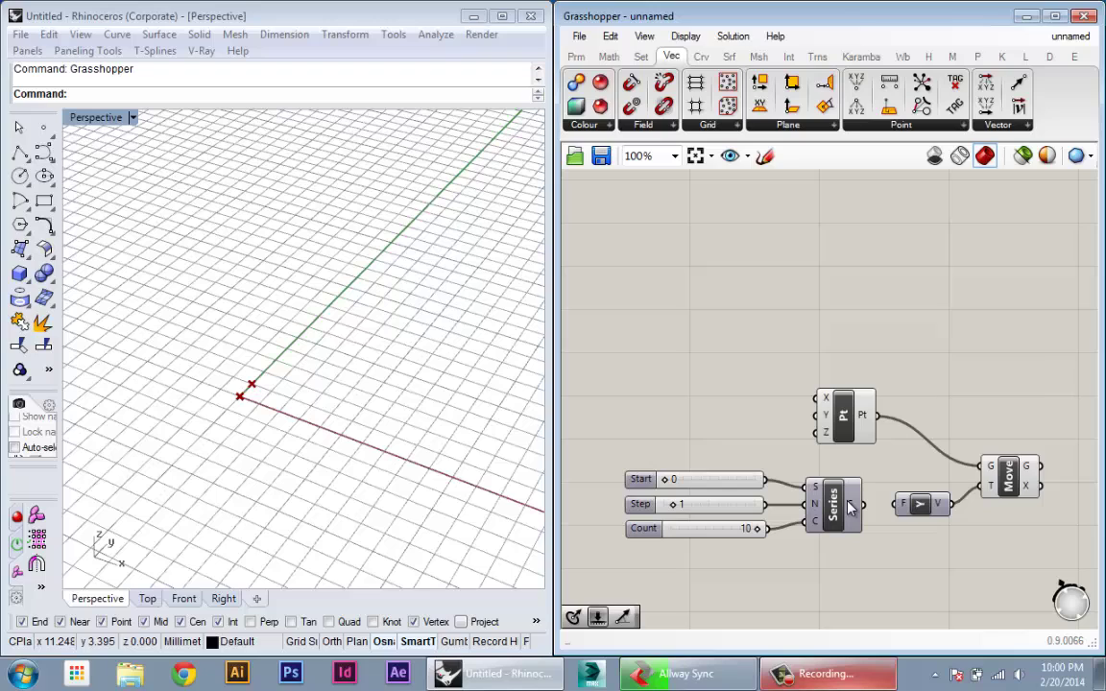
# Wire the duplicated Series output into Unit Y's factor input and inspect the moved points in the Perspective viewport
pyautogui.moveTo(850, 503)
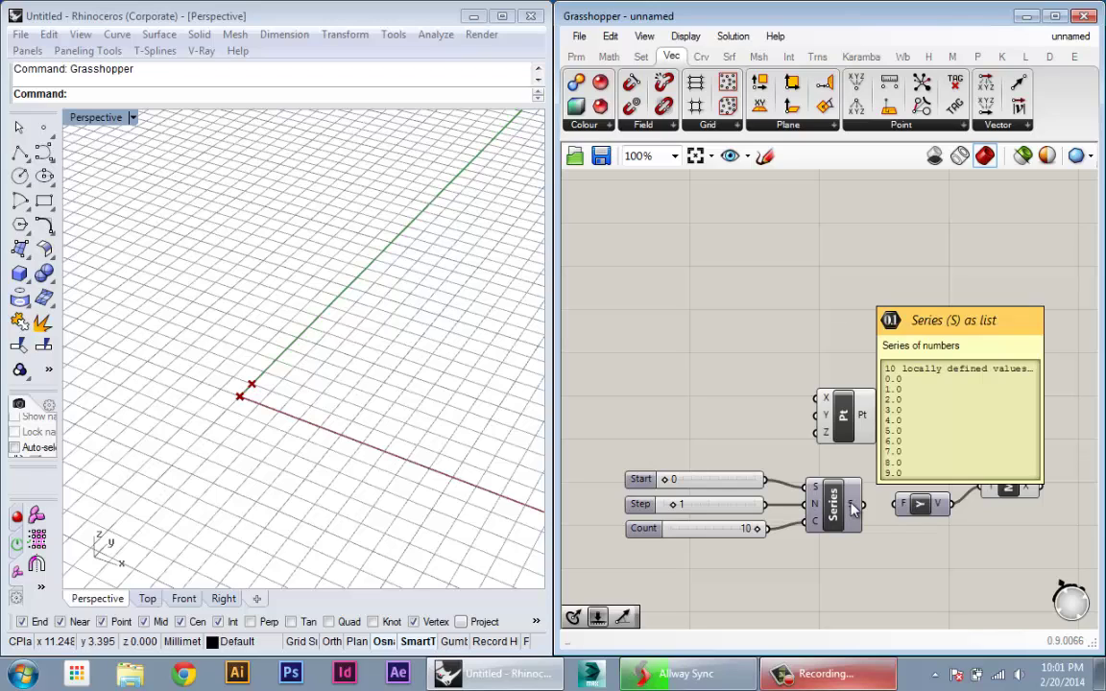
pyautogui.moveTo(854, 511); pyautogui.dragTo(784, 510, button='right')
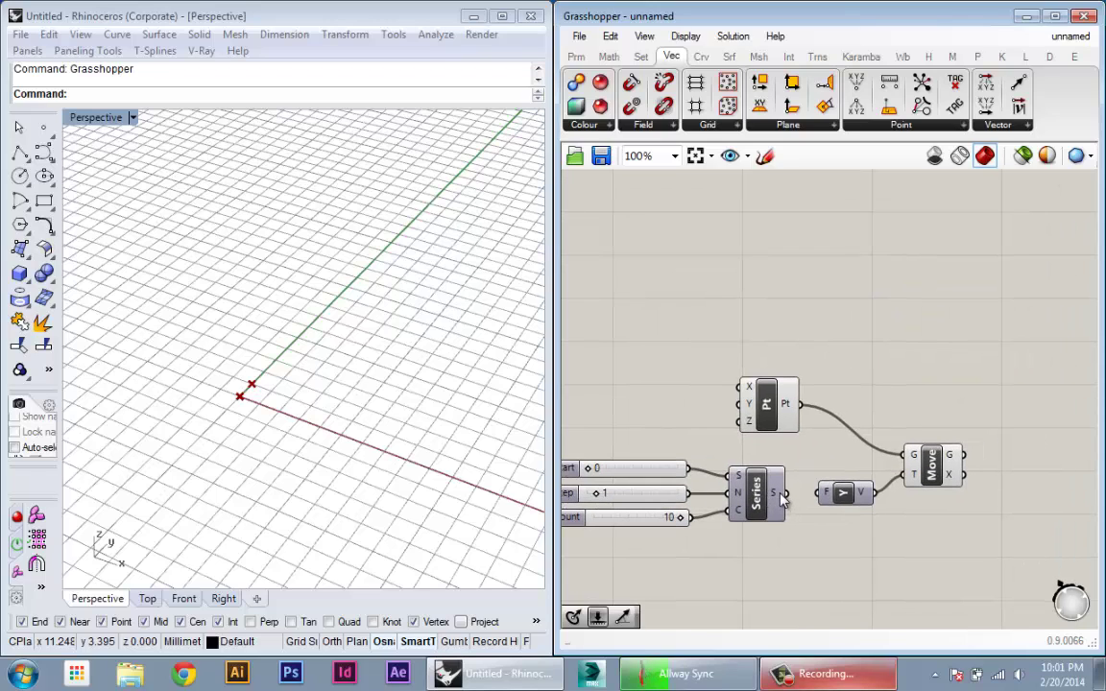
pyautogui.moveTo(788, 493); pyautogui.dragTo(816, 504)
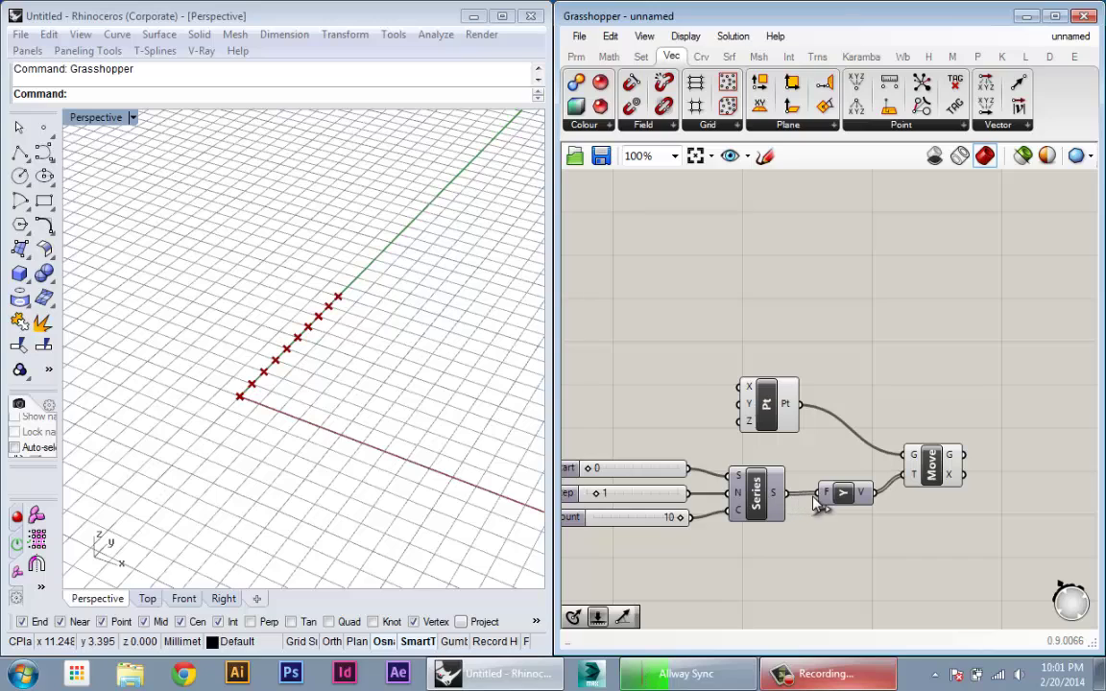
pyautogui.moveTo(291, 297); pyautogui.dragTo(318, 457, button='right')
pyautogui.scroll(4, 320, 342)
pyautogui.scroll(-2, 317, 445)
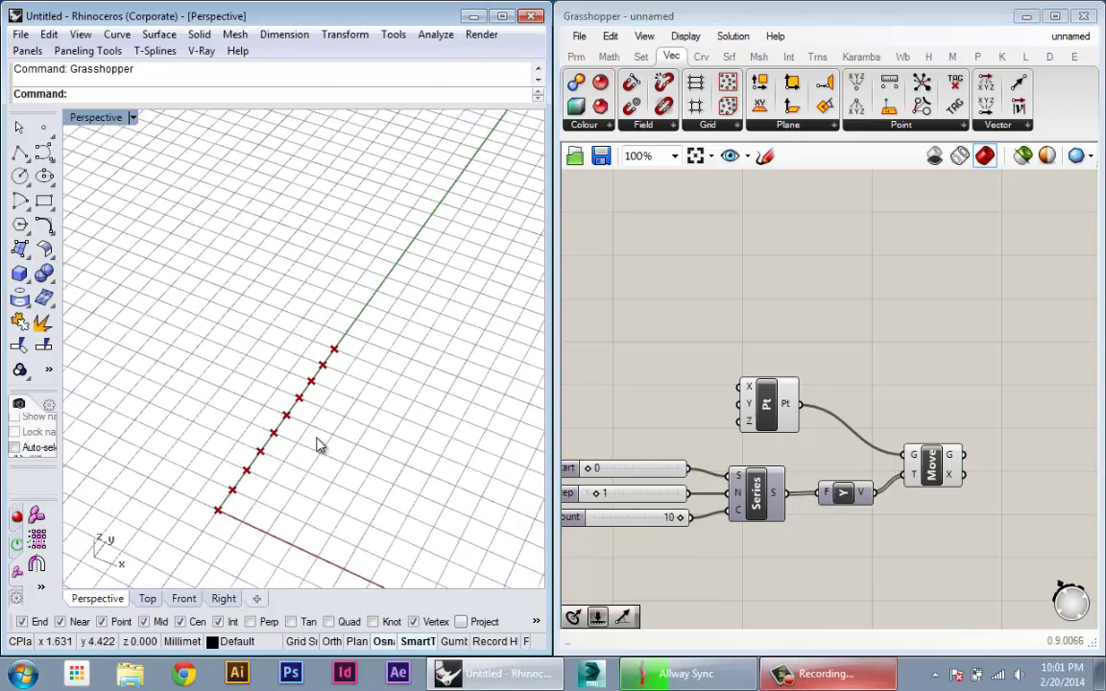
# Shift the Move component slightly up and away from Unit Y and check the values in its Motion input
pyautogui.moveTo(932, 474); pyautogui.dragTo(945, 460)
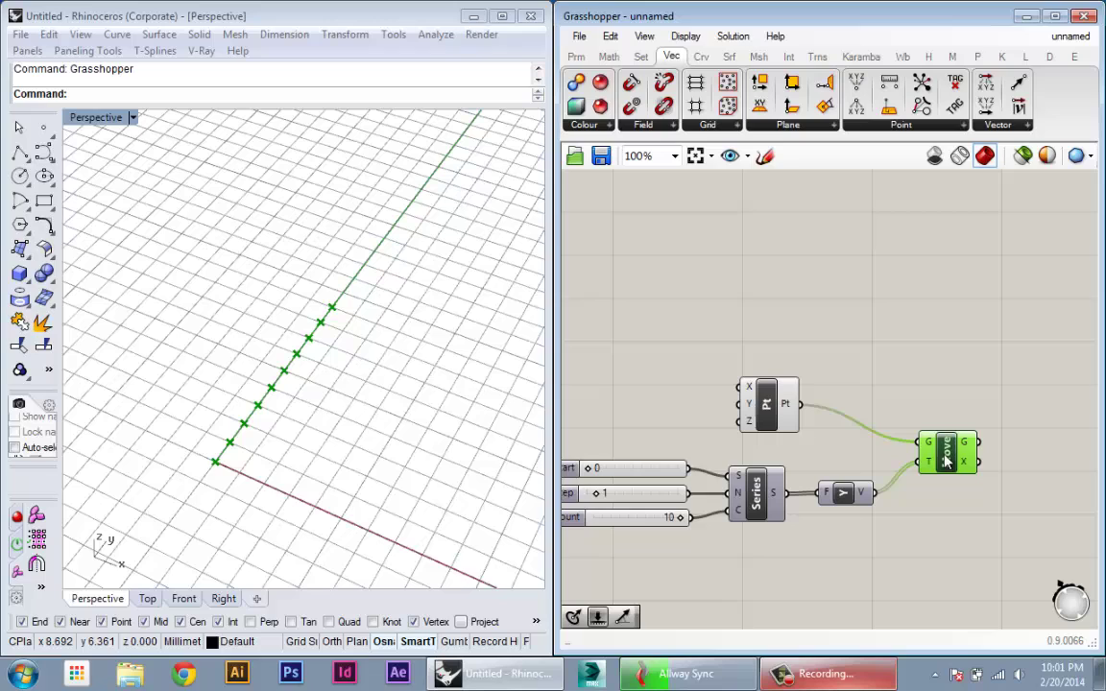
pyautogui.moveTo(930, 468)
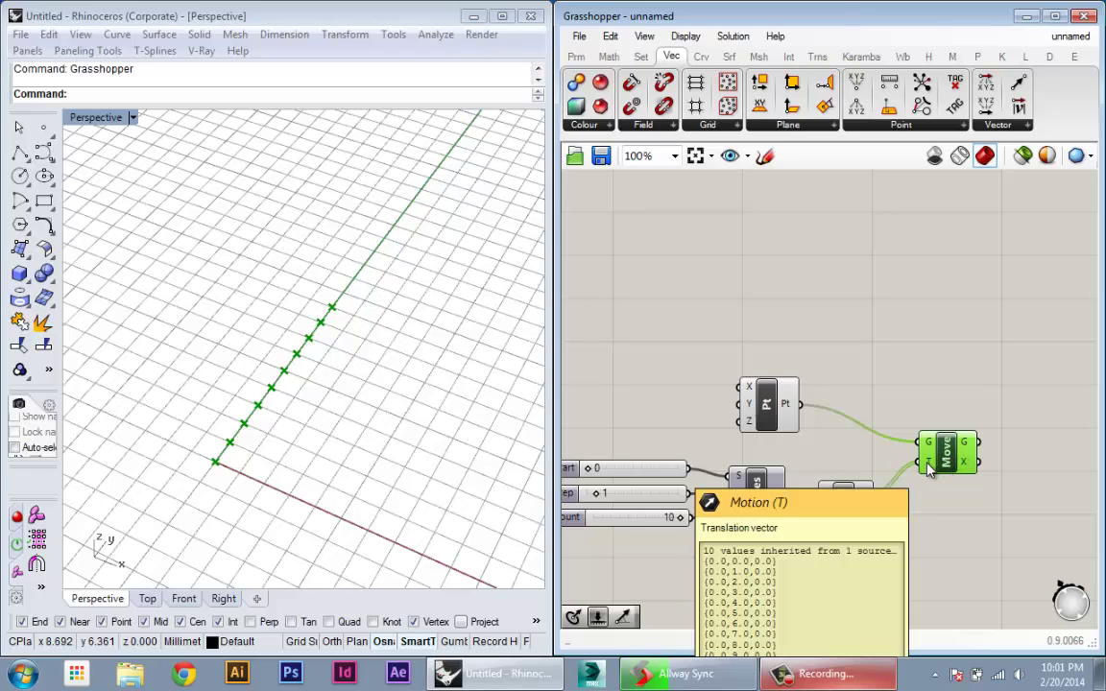
pyautogui.moveTo(931, 514); pyautogui.dragTo(895, 469, button='right')
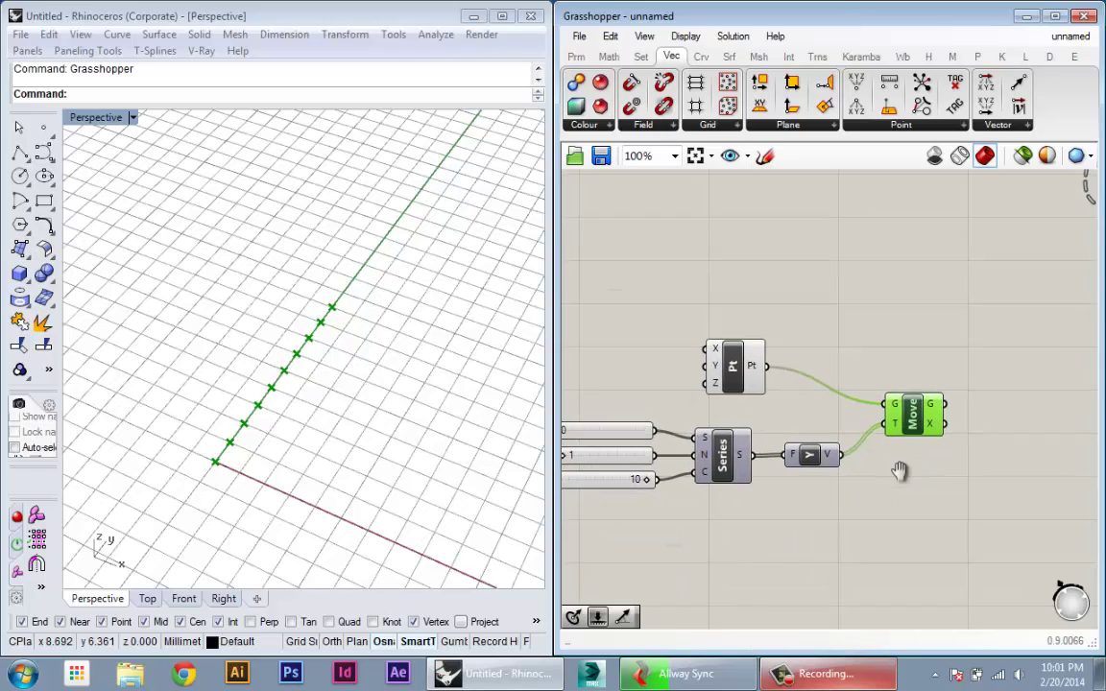
# Duplicate the Construct Point, Series, sliders, Unit Y and Move group directly below the original
pyautogui.scroll(-1, 900, 477)
pyautogui.moveTo(867, 489); pyautogui.dragTo(611, 341)
pyautogui.moveTo(763, 391); pyautogui.dragTo(774, 342, button='right')
pyautogui.keyDown('alt'); pyautogui.moveTo(707, 307); pyautogui.dragTo(702, 463); pyautogui.keyUp('alt')
pyautogui.click(818, 437)
pyautogui.moveTo(821, 436); pyautogui.dragTo(945, 407, button='right')
pyautogui.moveTo(1005, 563); pyautogui.dragTo(785, 436)
pyautogui.click(955, 471)
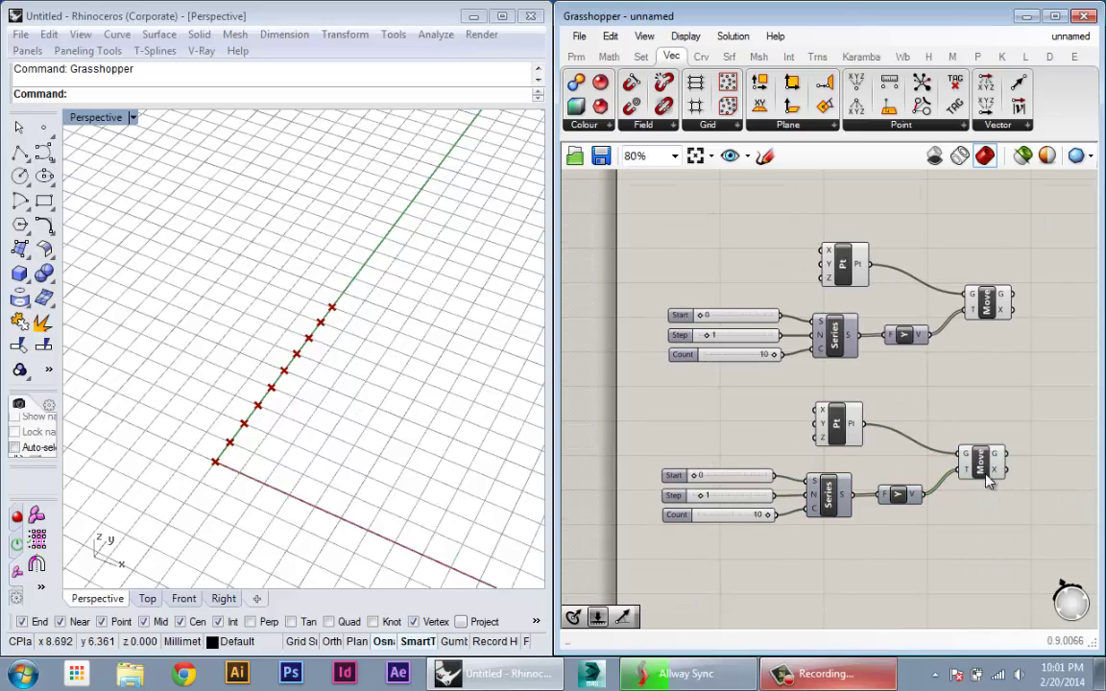
pyautogui.click(983, 475)
pyautogui.moveTo(914, 459); pyautogui.dragTo(885, 424, button='right')
pyautogui.click(878, 389)
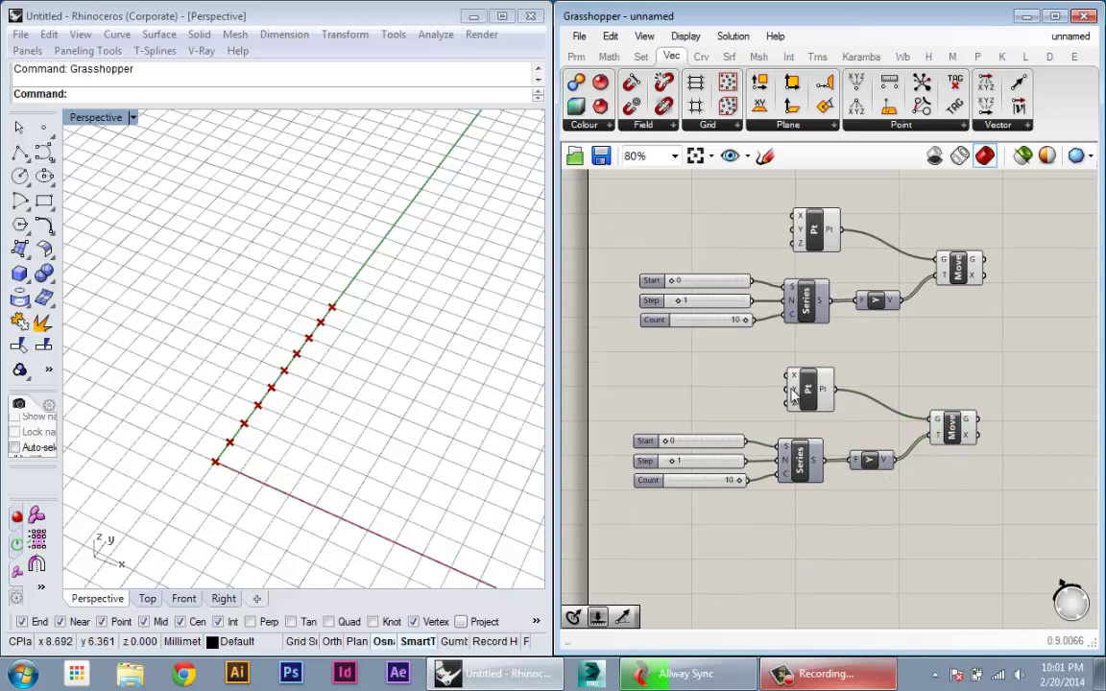
pyautogui.doubleClick(686, 395)
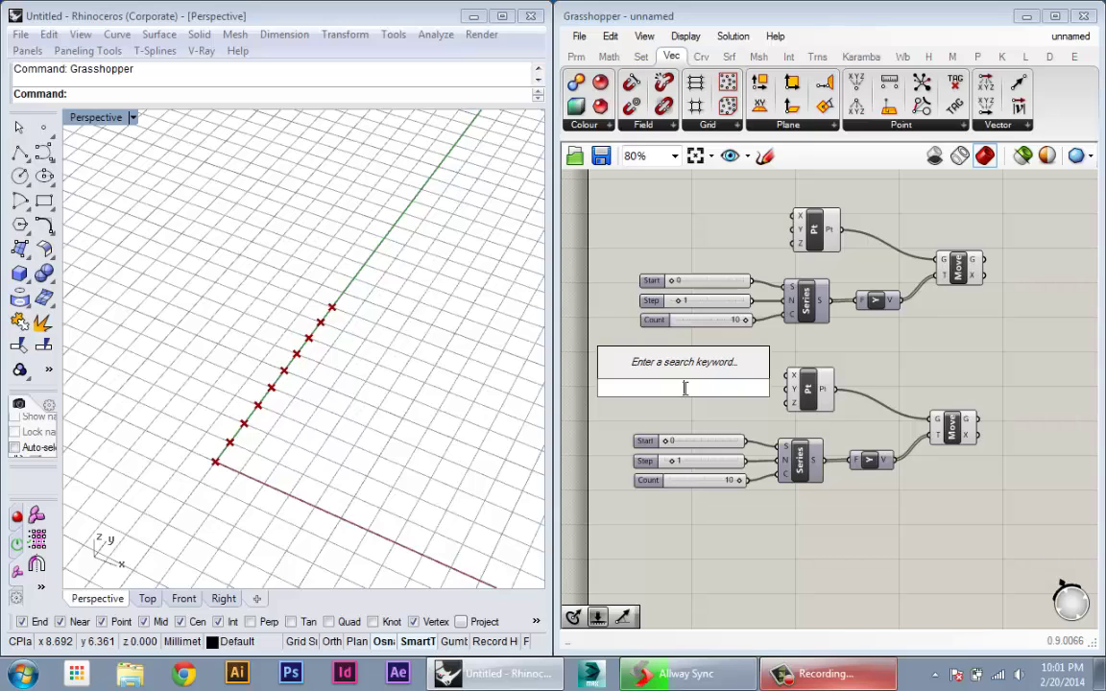
pyautogui.click(841, 366)
pyautogui.click(806, 403)
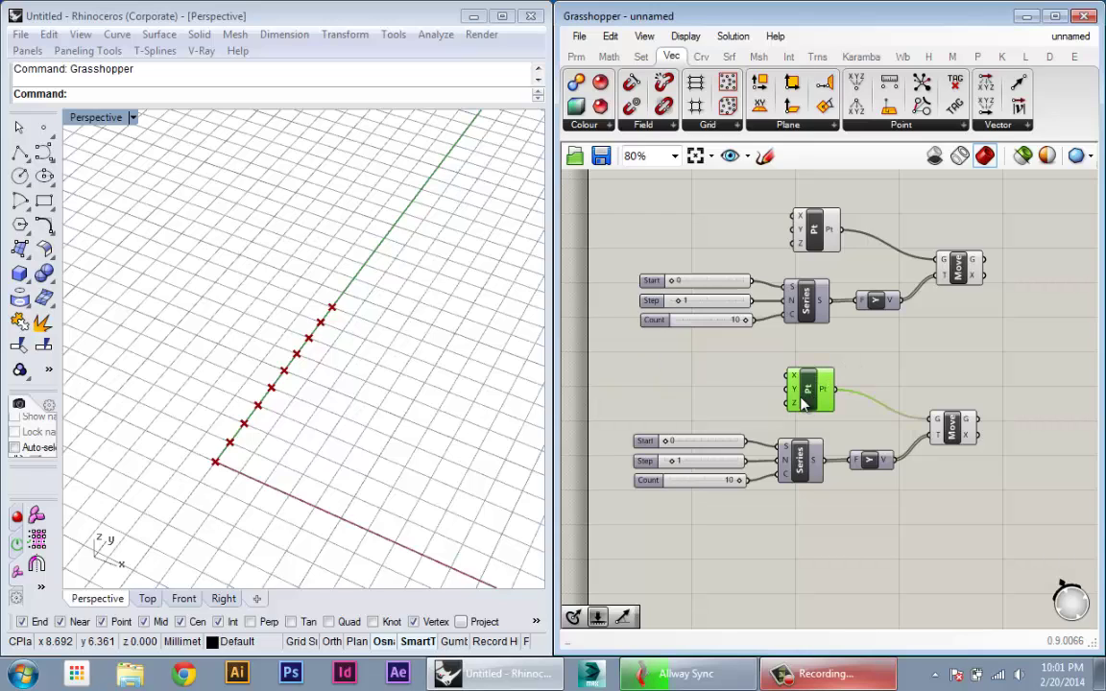
# Add a number slider set to 4 and wire it into the X input of the lower Construct Point
pyautogui.doubleClick(741, 379)
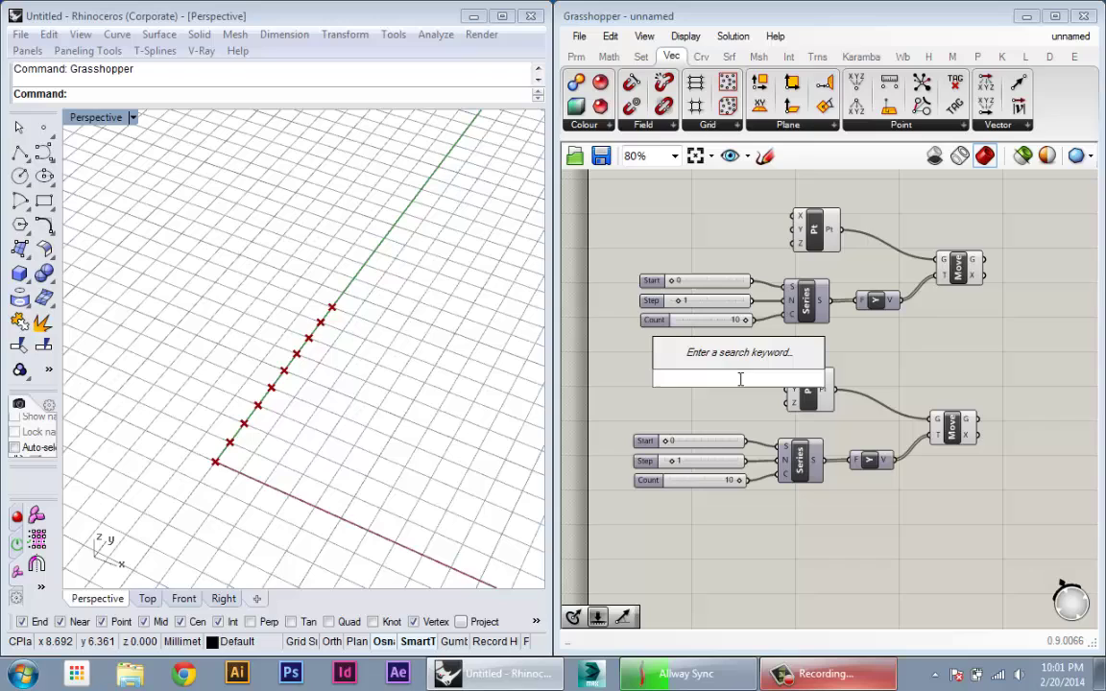
pyautogui.write('4')
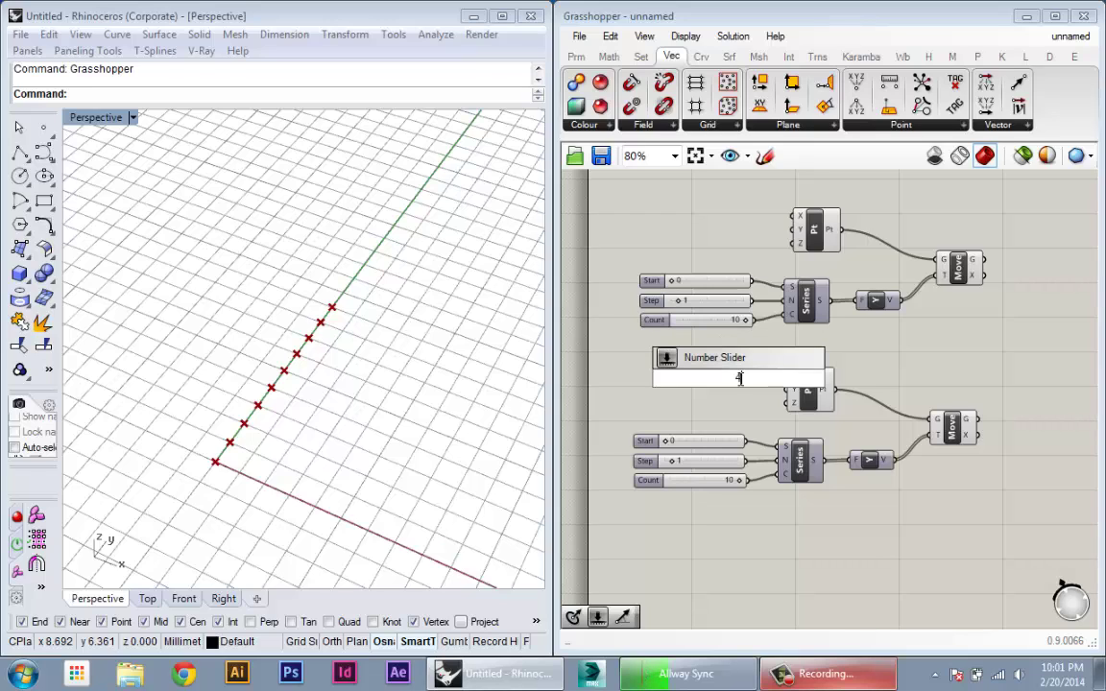
pyautogui.press('Return')
pyautogui.moveTo(737, 382); pyautogui.dragTo(788, 375)
pyautogui.moveTo(511, 374); pyautogui.dragTo(382, 394, button='right')
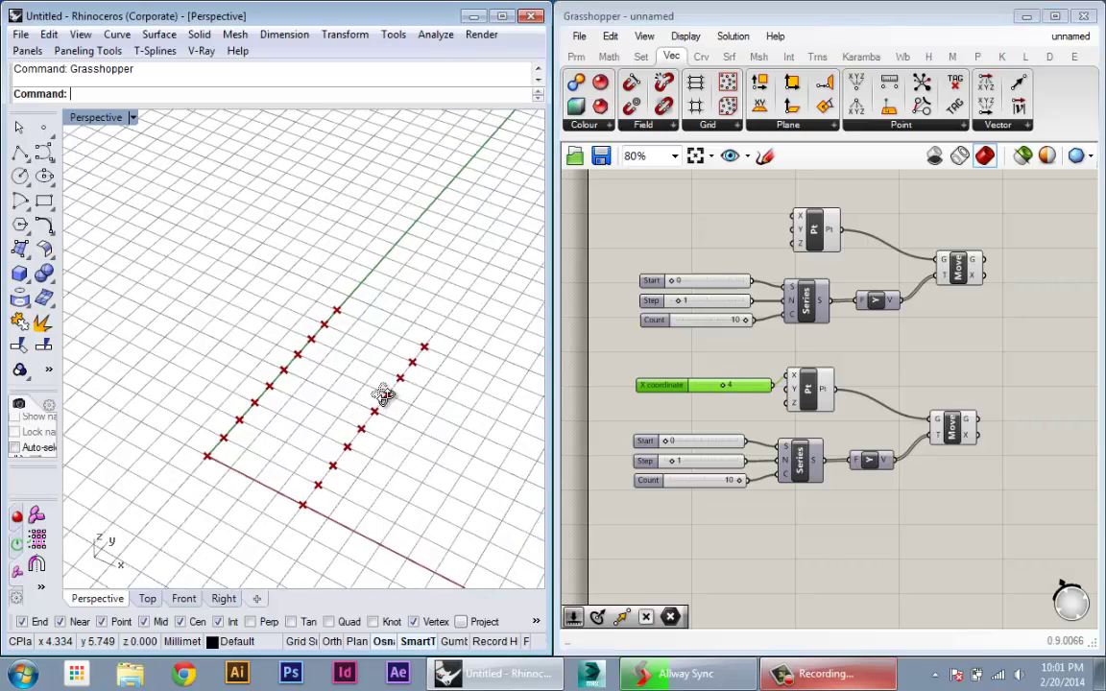
# Reposition the upper and lower Move components so they line up vertically, checking which row of points each one produces
pyautogui.click(814, 403)
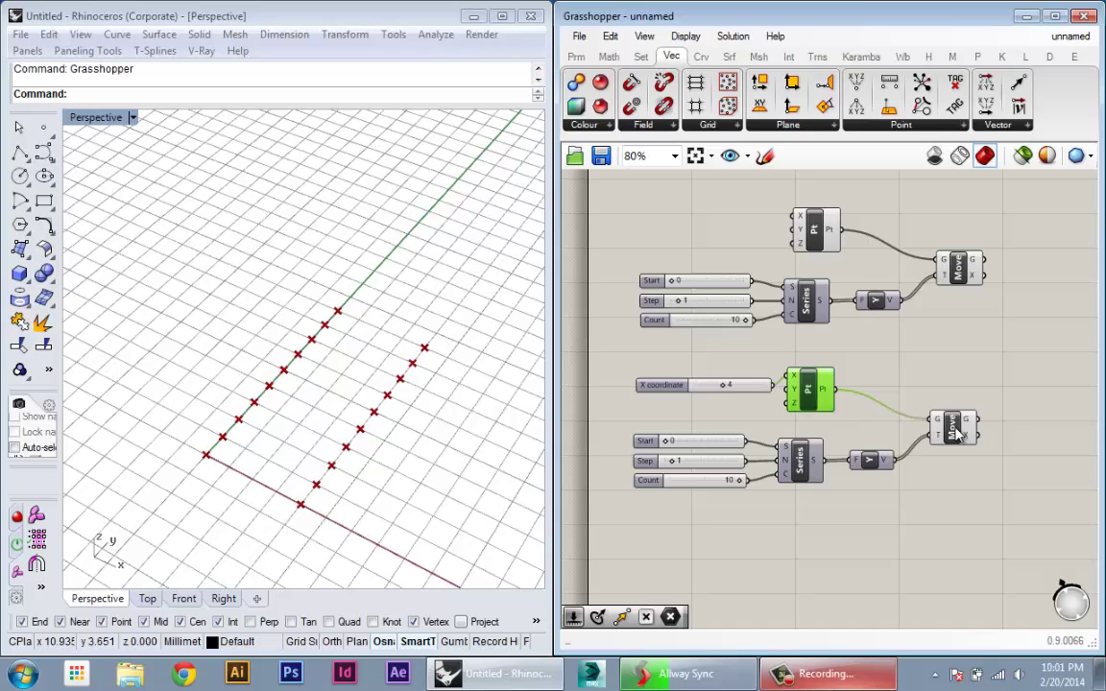
pyautogui.moveTo(954, 437); pyautogui.dragTo(970, 432)
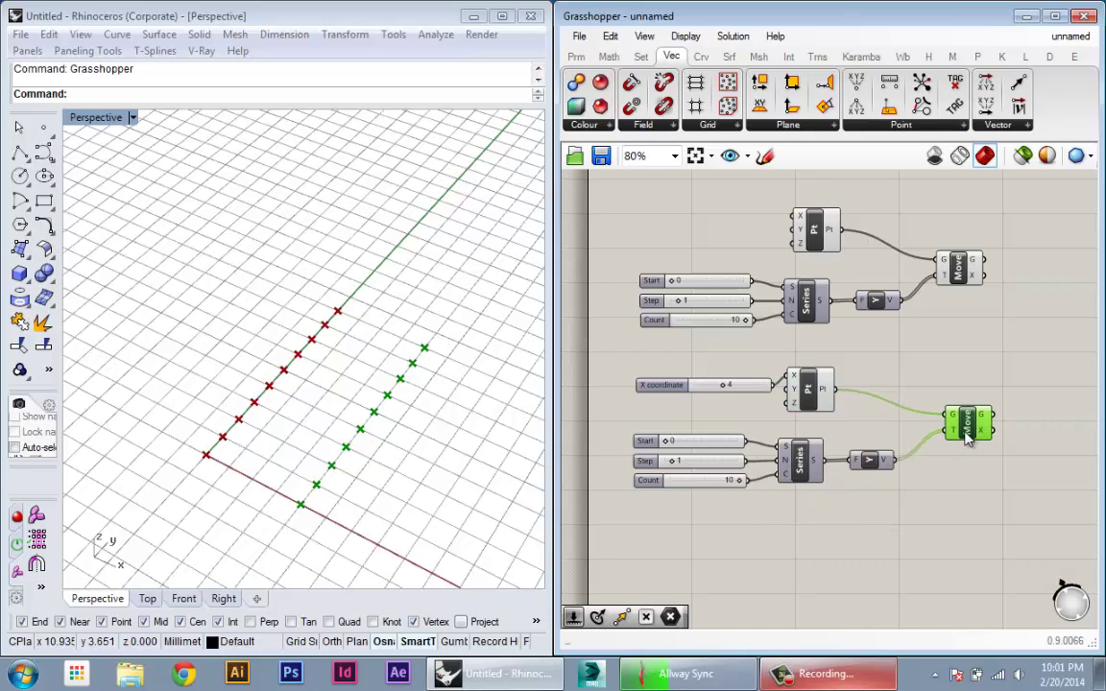
pyautogui.moveTo(907, 471); pyautogui.dragTo(856, 464, button='right')
pyautogui.scroll(-1, 856, 464)
pyautogui.moveTo(901, 313); pyautogui.dragTo(913, 317)
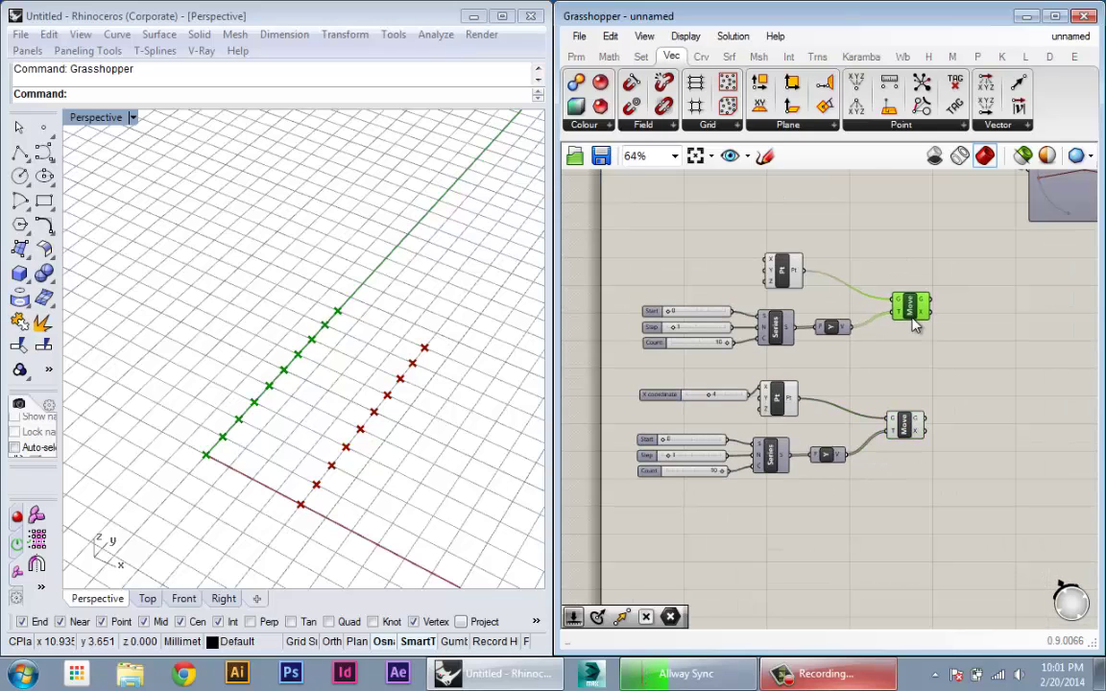
pyautogui.moveTo(908, 430); pyautogui.dragTo(916, 413)
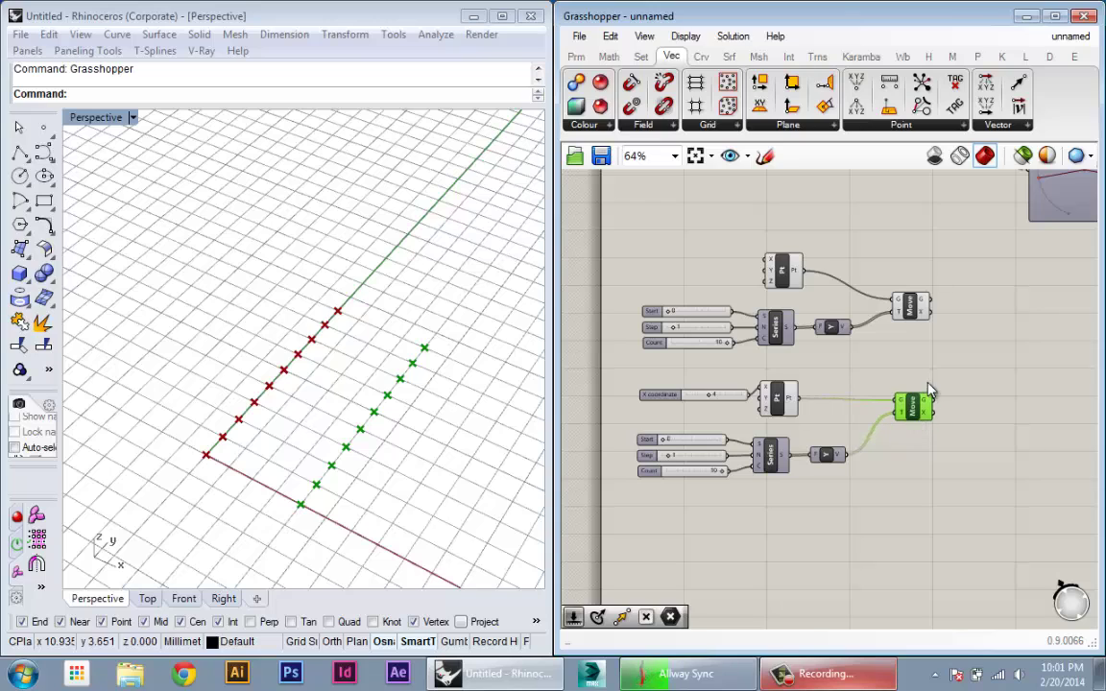
pyautogui.click(956, 399)
pyautogui.moveTo(956, 398); pyautogui.dragTo(888, 401, button='right')
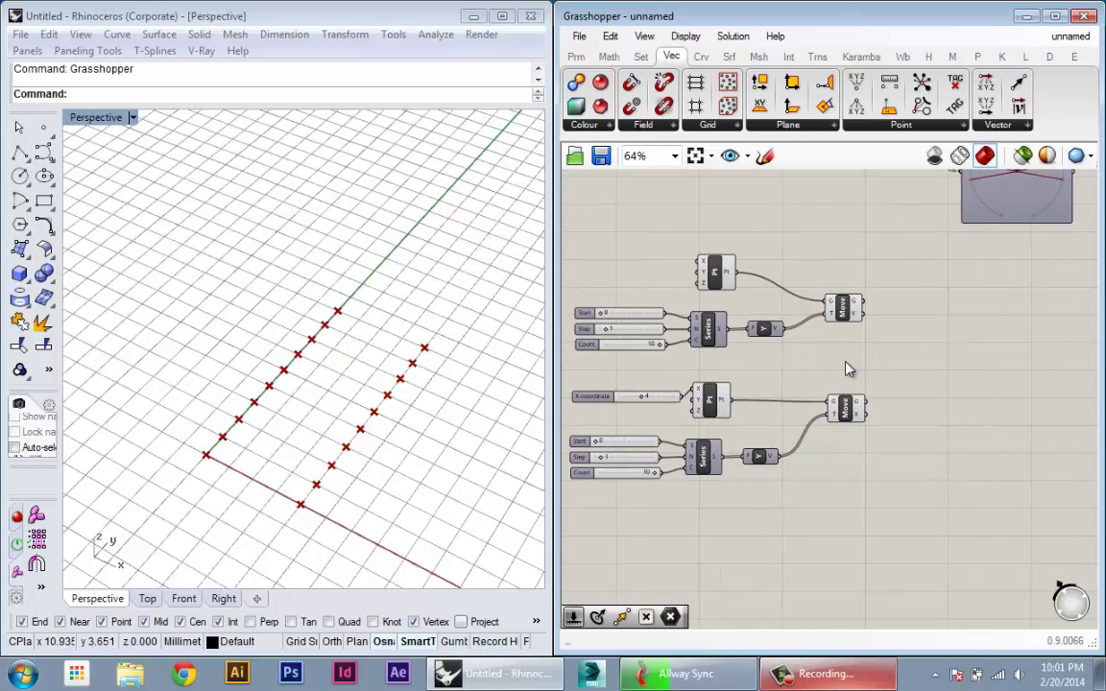
pyautogui.click(847, 317)
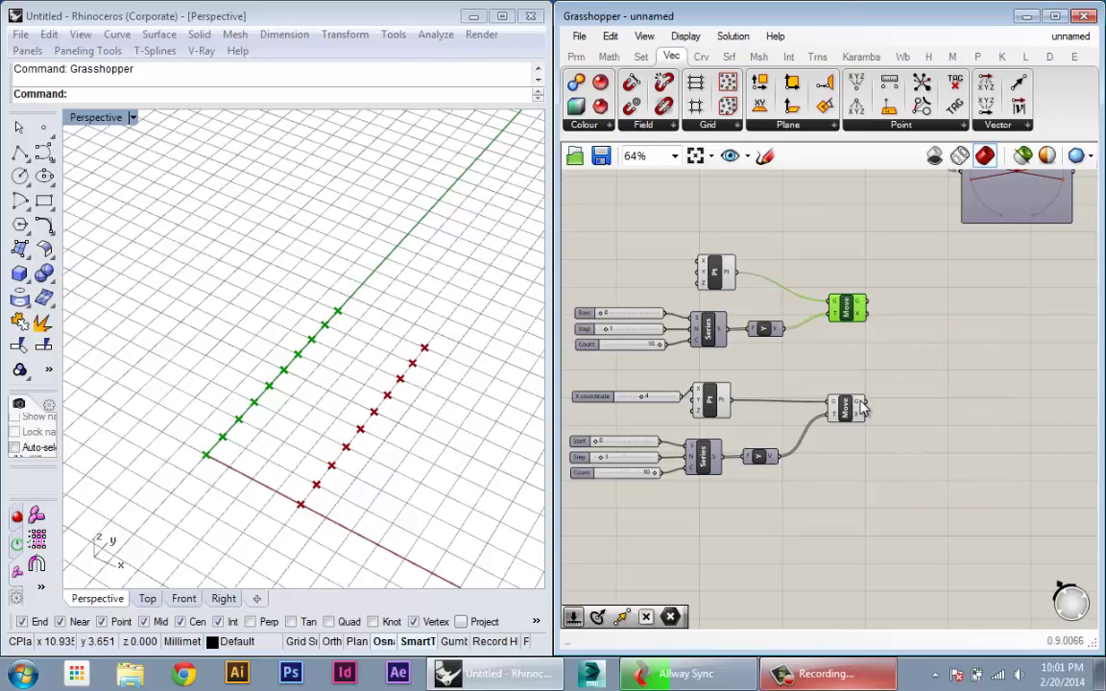
# Add a two-point Line component to the right of and midway between the two Move components
pyautogui.moveTo(862, 408)
pyautogui.moveTo(860, 401); pyautogui.dragTo(757, 431, button='right')
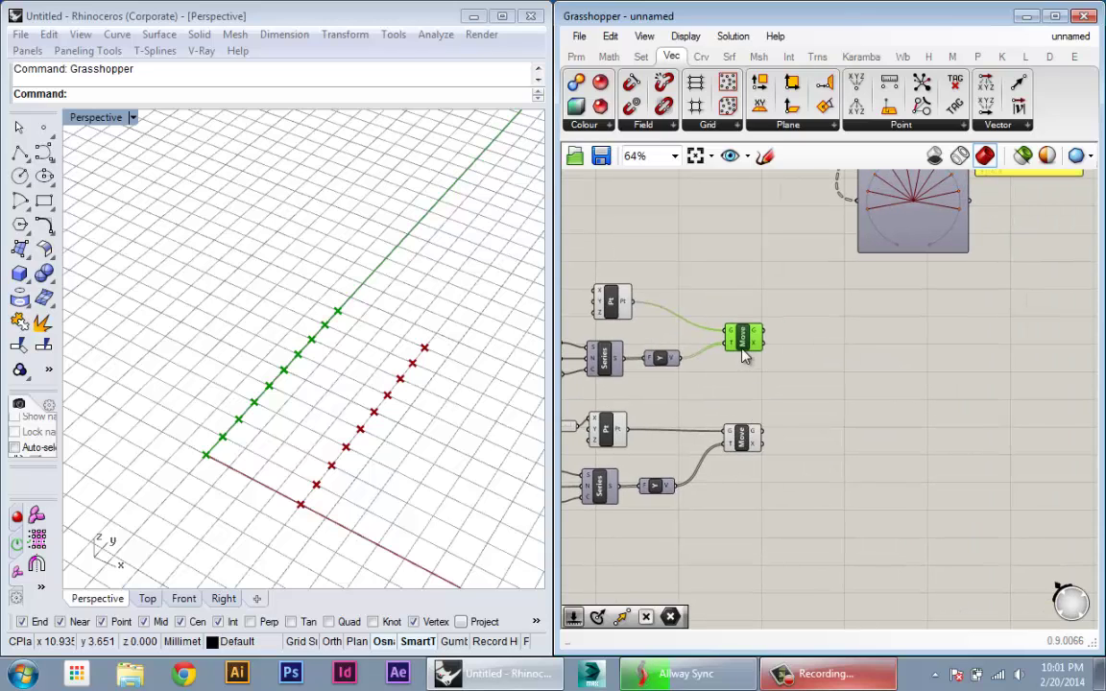
pyautogui.doubleClick(788, 387)
pyautogui.write('line')
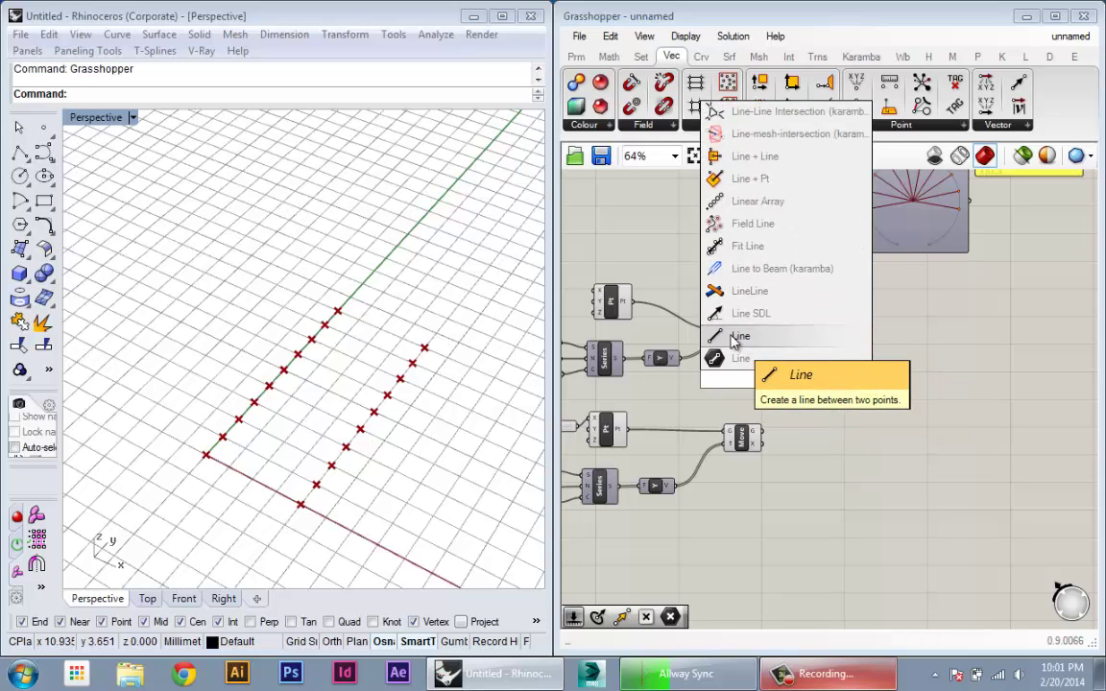
pyautogui.click(730, 337)
pyautogui.scroll(3, 773, 374)
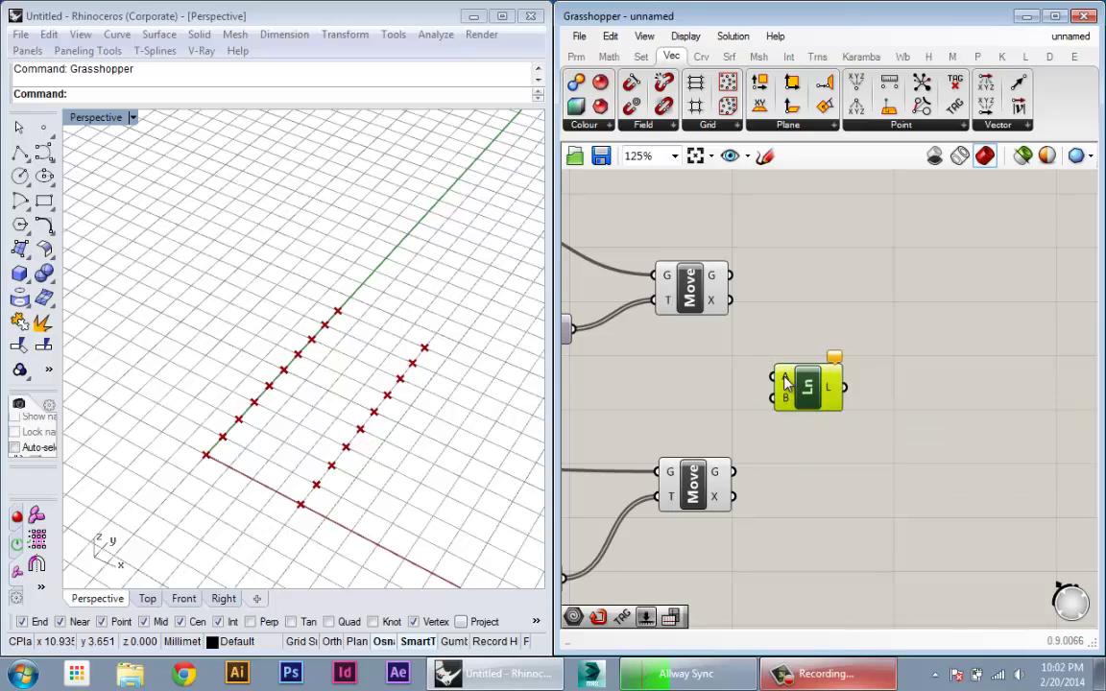
pyautogui.moveTo(795, 382); pyautogui.dragTo(811, 384)
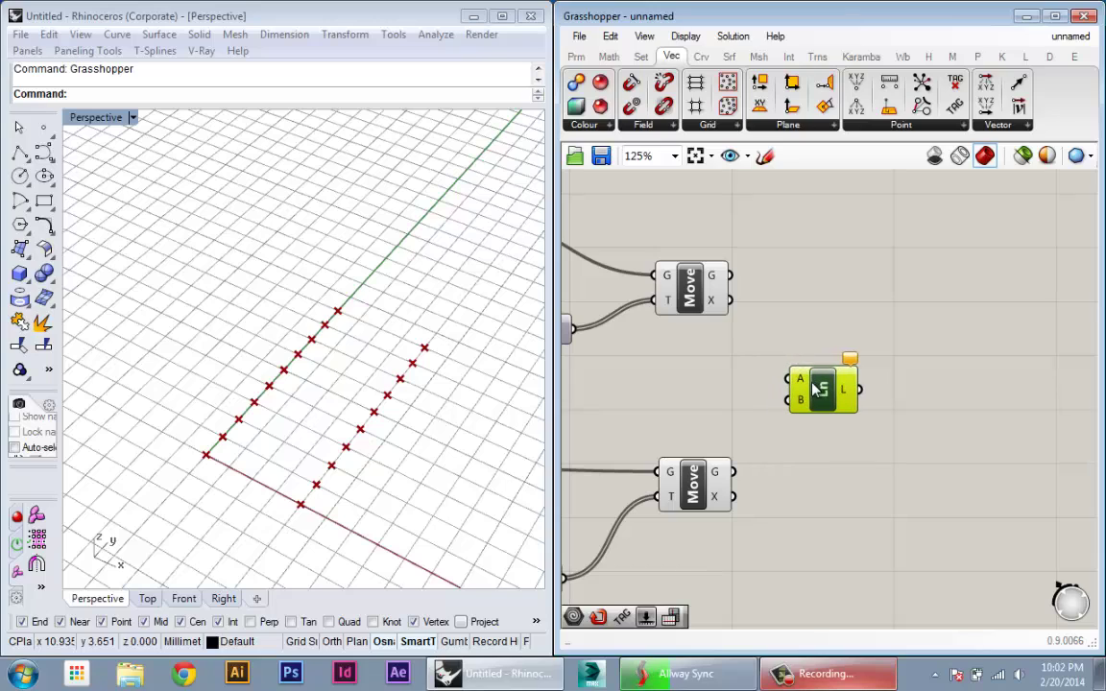
# Wire the upper Move geometry into Line input A and the lower Move geometry into input B, and shift Line farther right
pyautogui.moveTo(732, 276); pyautogui.dragTo(745, 477)
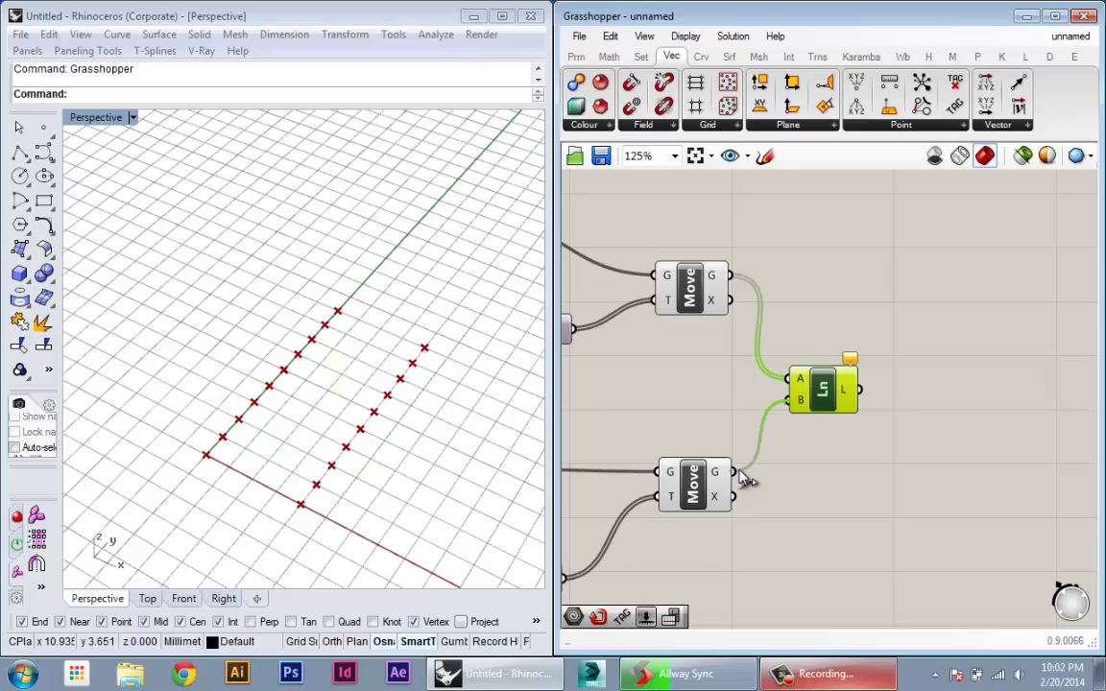
pyautogui.moveTo(739, 472); pyautogui.dragTo(735, 471)
pyautogui.moveTo(856, 462); pyautogui.dragTo(875, 444, button='right')
pyautogui.moveTo(843, 375); pyautogui.dragTo(864, 370)
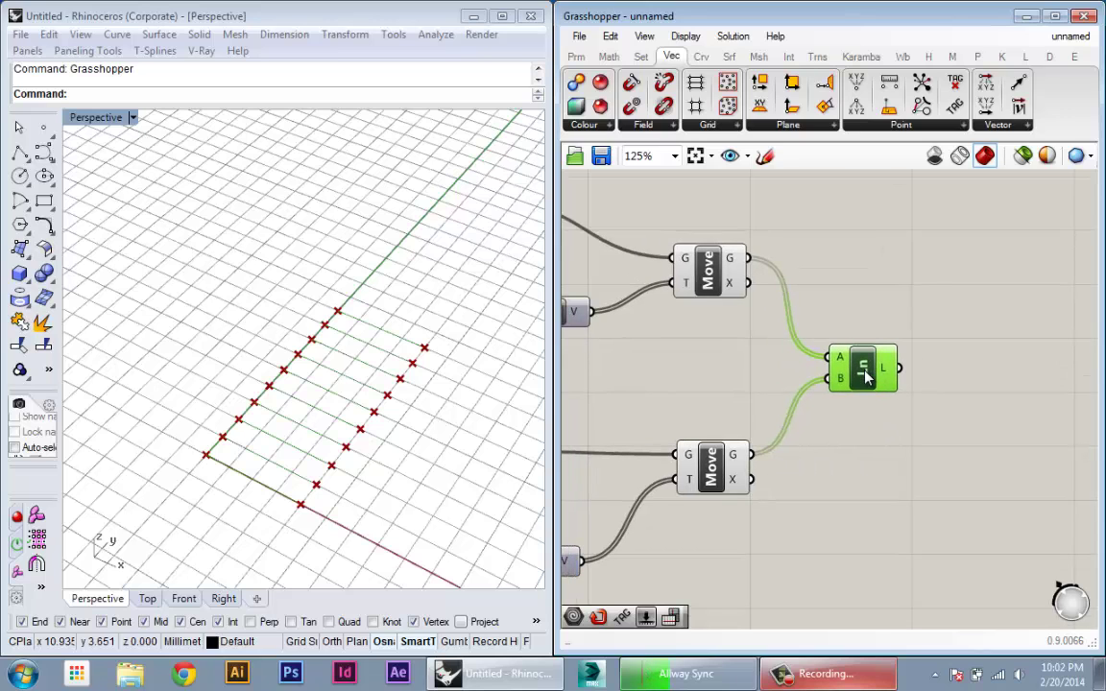
pyautogui.click(809, 438)
# Hide the grid and grid axes in the Perspective viewport with the Grid command
pyautogui.moveTo(326, 448); pyautogui.dragTo(353, 438, button='right')
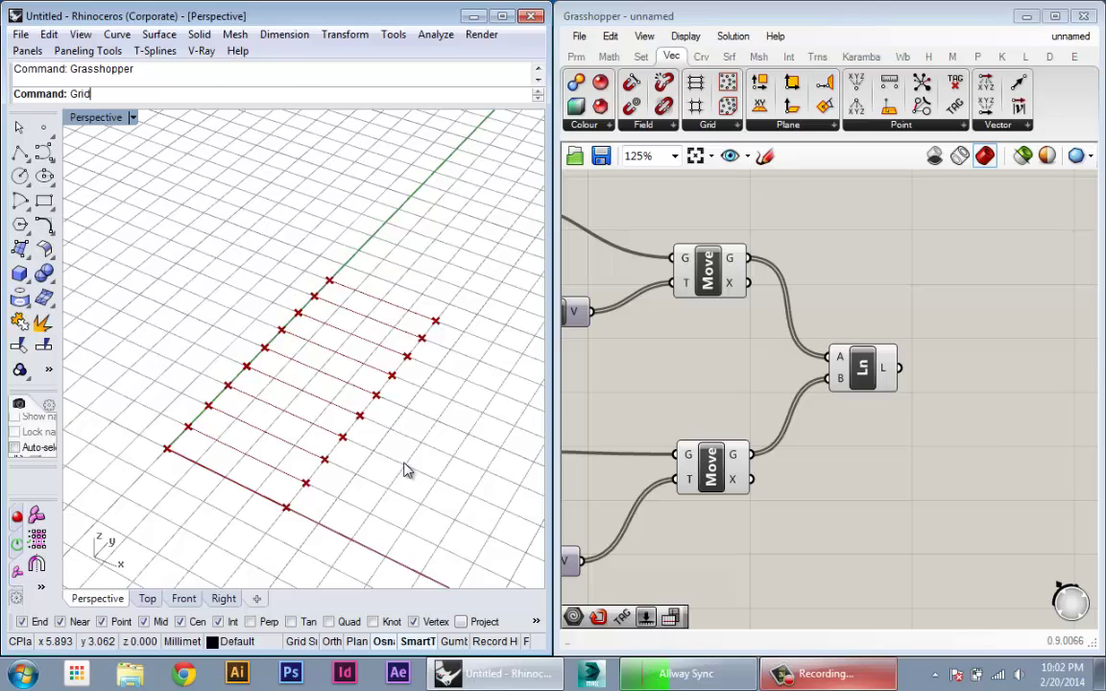
pyautogui.press('Return')
pyautogui.click(506, 85)
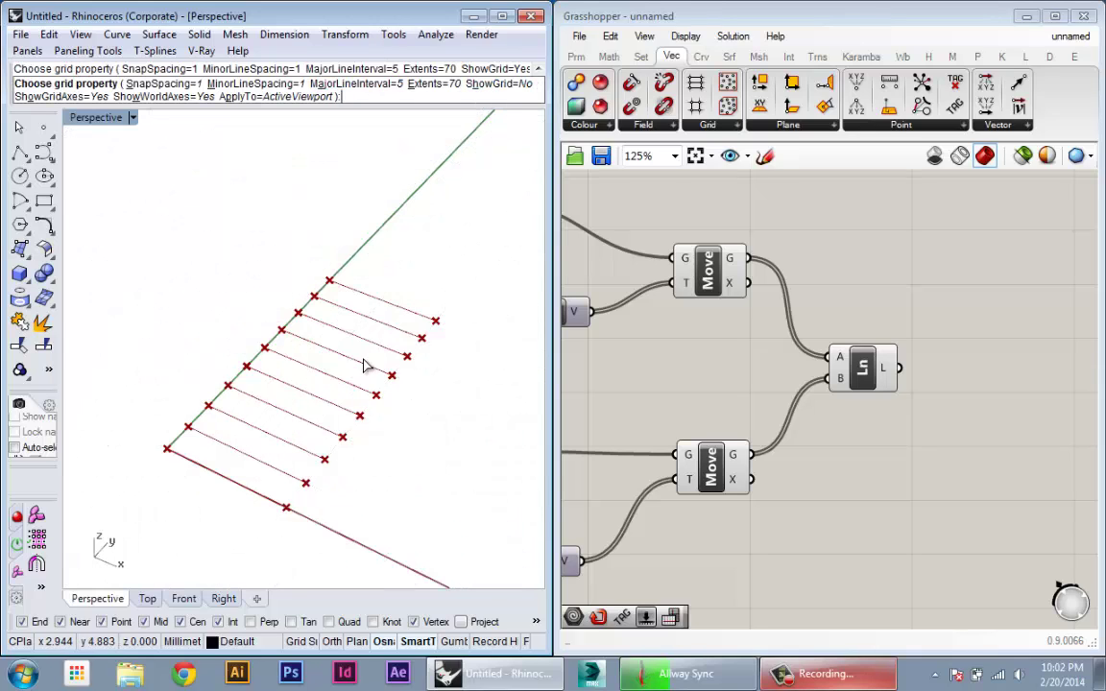
pyautogui.click(53, 97)
pyautogui.press('Return')
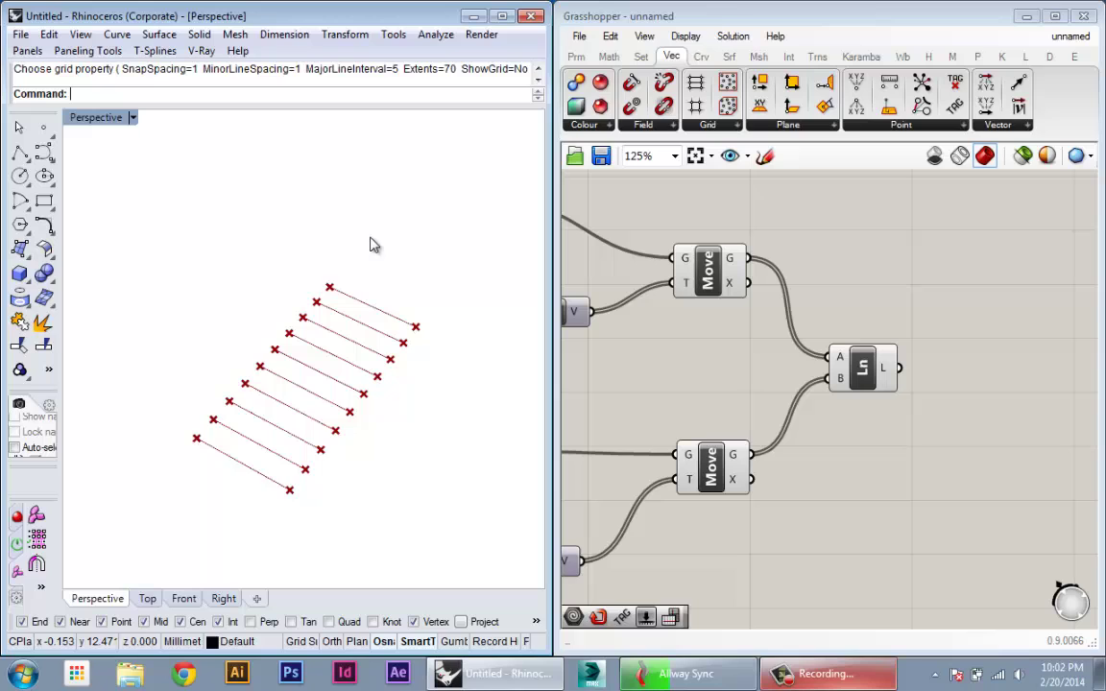
# Inspect the lines in the Perspective viewport and align the X coordinate slider with the lower Construct Point's X input
pyautogui.moveTo(374, 245); pyautogui.dragTo(394, 456, button='right')
pyautogui.scroll(-3, 982, 476)
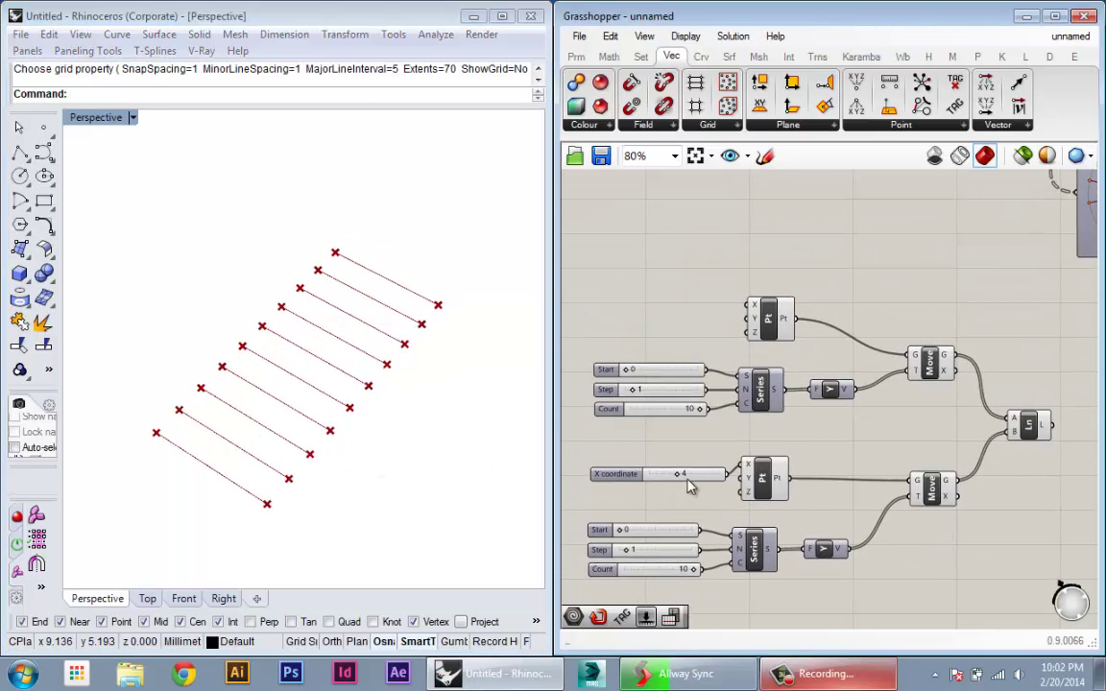
pyautogui.moveTo(703, 471); pyautogui.dragTo(696, 461)
pyautogui.click(842, 452)
pyautogui.moveTo(842, 452); pyautogui.dragTo(849, 427, button='right')
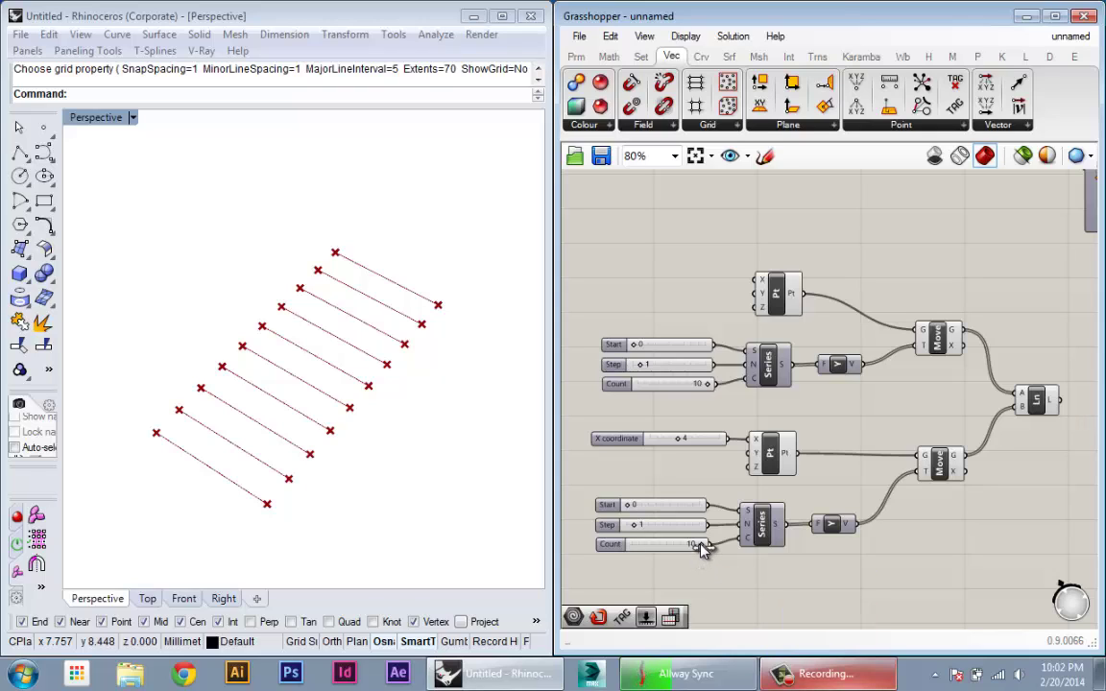
# Set the lower Series Count slider to 5 and inspect how the lines connect the points
pyautogui.moveTo(702, 547); pyautogui.dragTo(667, 548)
pyautogui.moveTo(408, 492); pyautogui.dragTo(405, 483, button='right')
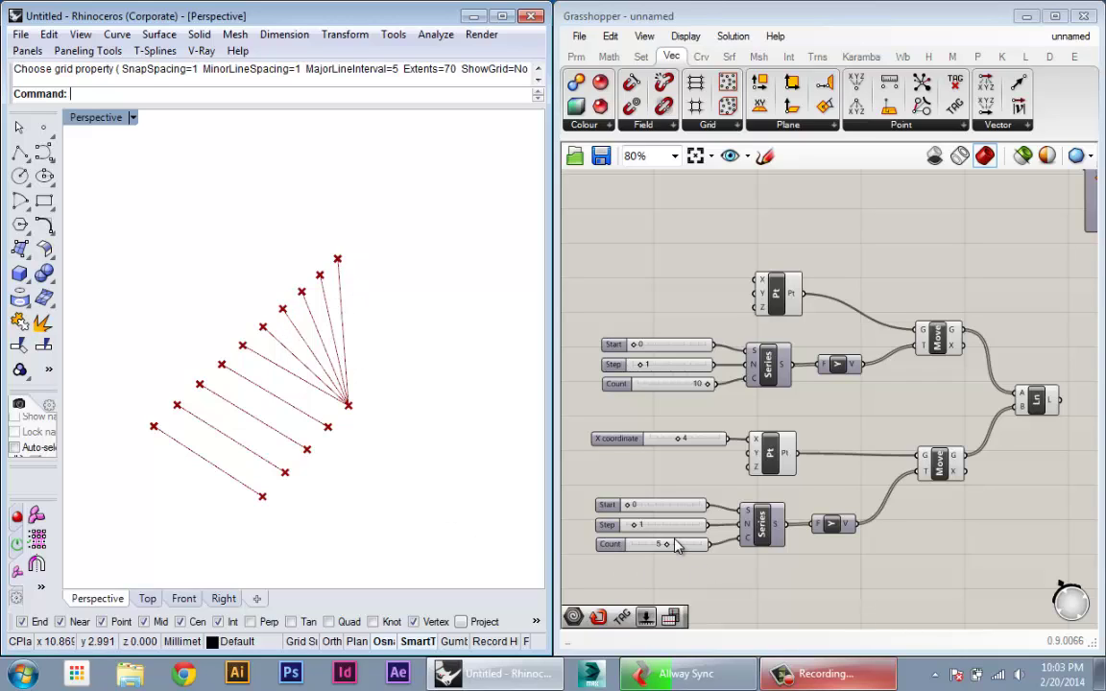
# Set the Count sliders of both the lower and upper Series components to 10
pyautogui.moveTo(669, 548); pyautogui.dragTo(704, 546)
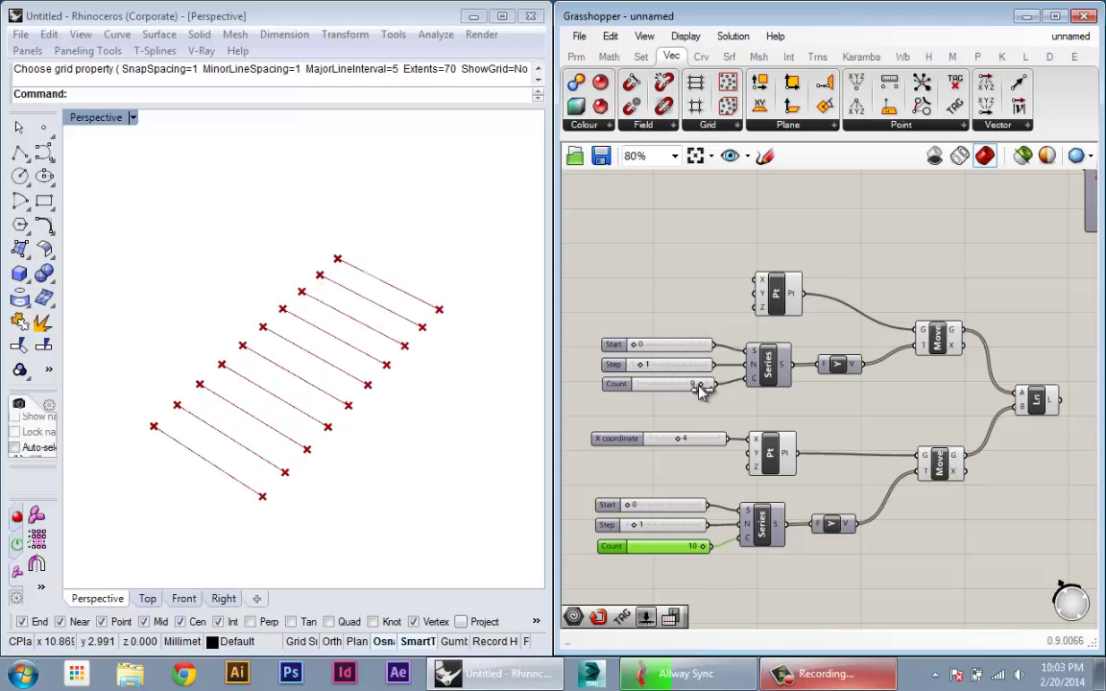
pyautogui.moveTo(702, 388)
pyautogui.mouseDown()
pyautogui.moveTo(647, 392)
pyautogui.moveTo(716, 388)
pyautogui.mouseUp()
pyautogui.moveTo(772, 451); pyautogui.dragTo(752, 438, button='right')
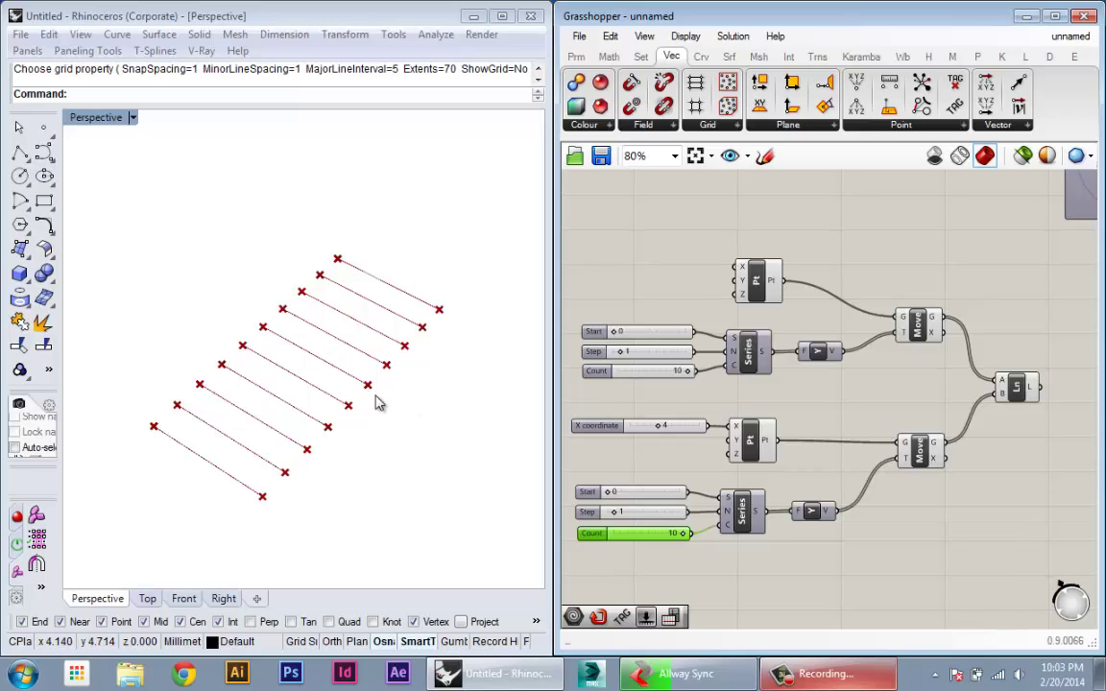
# Shift the Line component slightly up and to the right of the two Move components, leaving it deselected
pyautogui.moveTo(1006, 415); pyautogui.dragTo(941, 418, button='right')
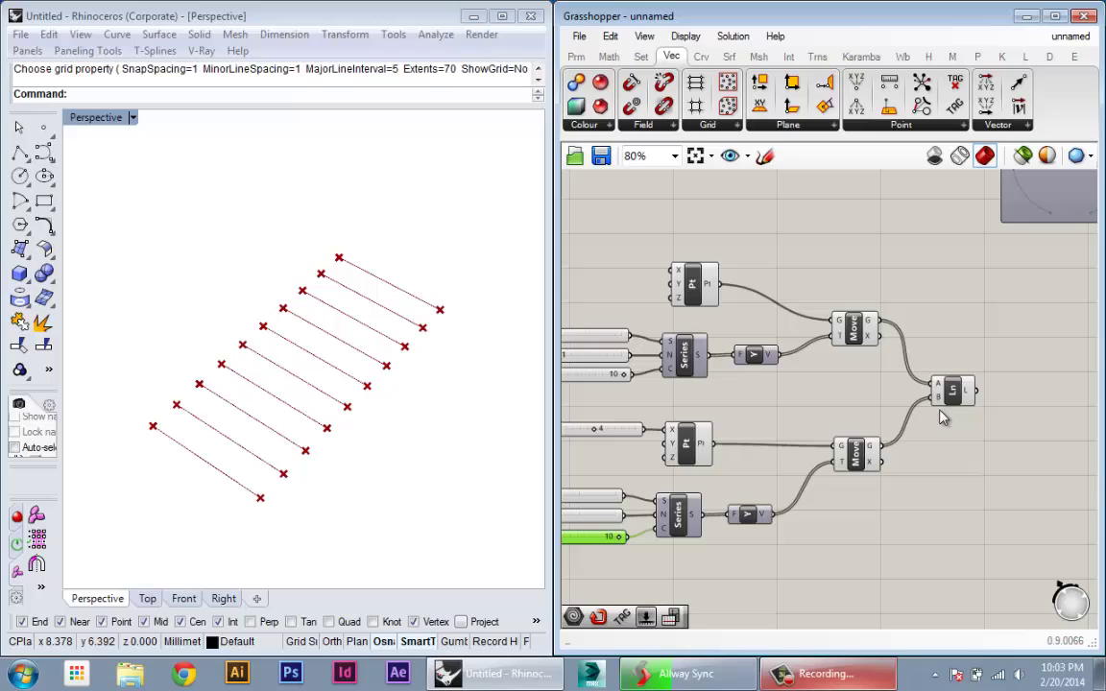
pyautogui.moveTo(955, 404); pyautogui.dragTo(963, 399)
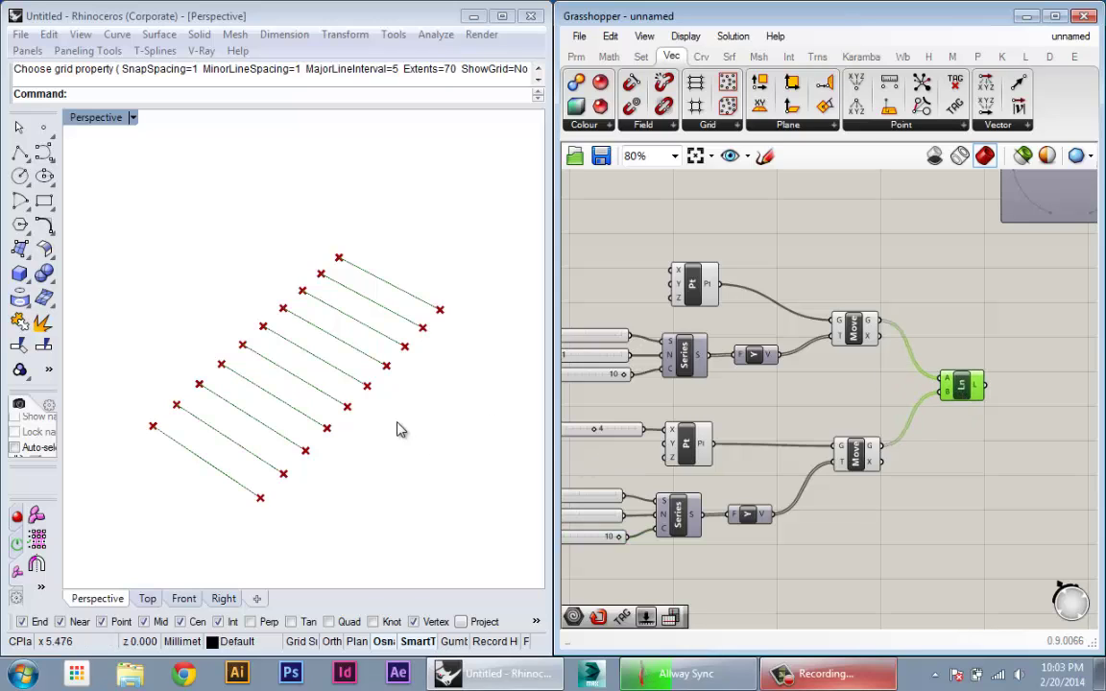
pyautogui.click(853, 429)
pyautogui.moveTo(853, 429); pyautogui.dragTo(811, 422, button='right')
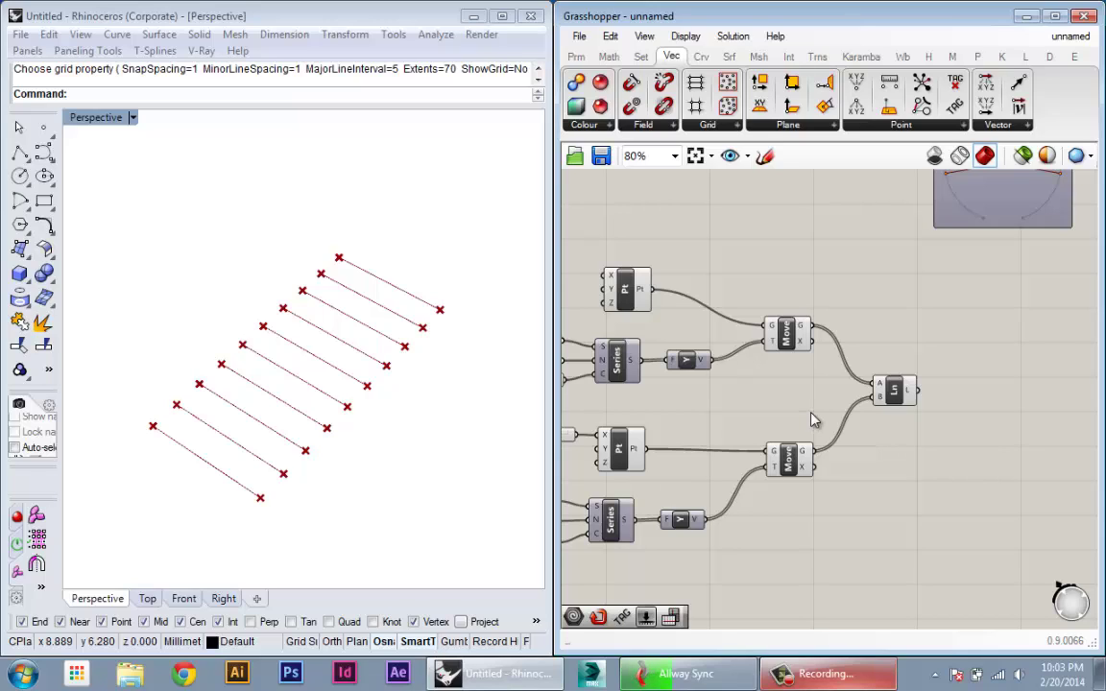
# Graft input A of the Line component and inspect the lines in the Perspective viewport
pyautogui.rightClick(879, 385)
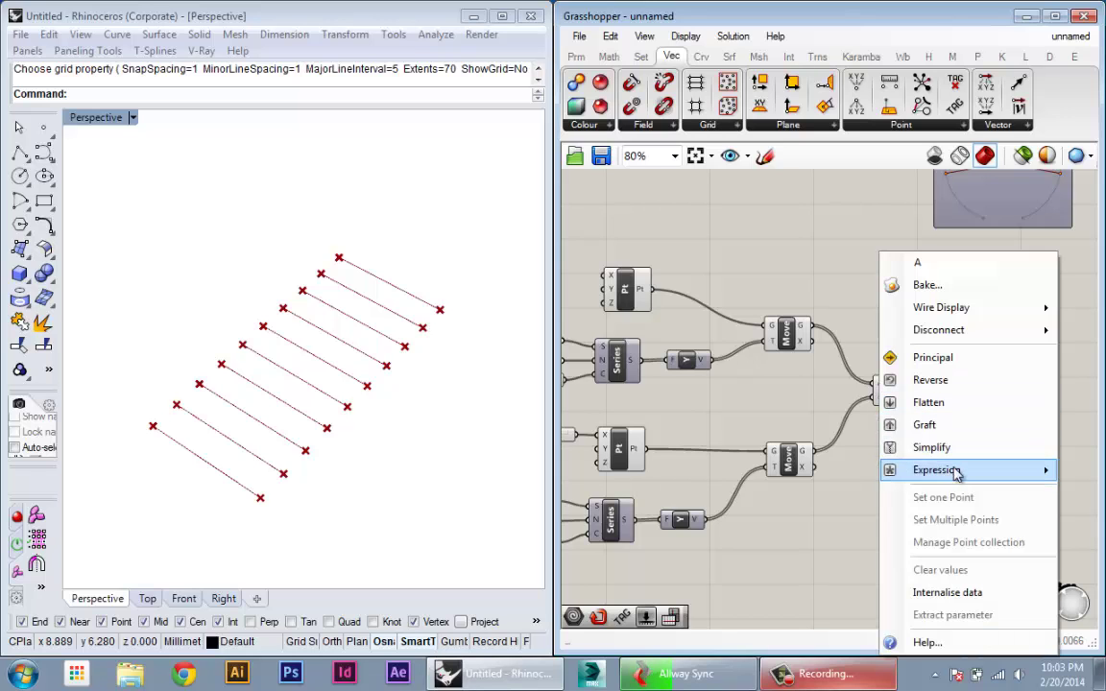
pyautogui.click(956, 430)
pyautogui.moveTo(291, 415); pyautogui.dragTo(294, 433, button='right')
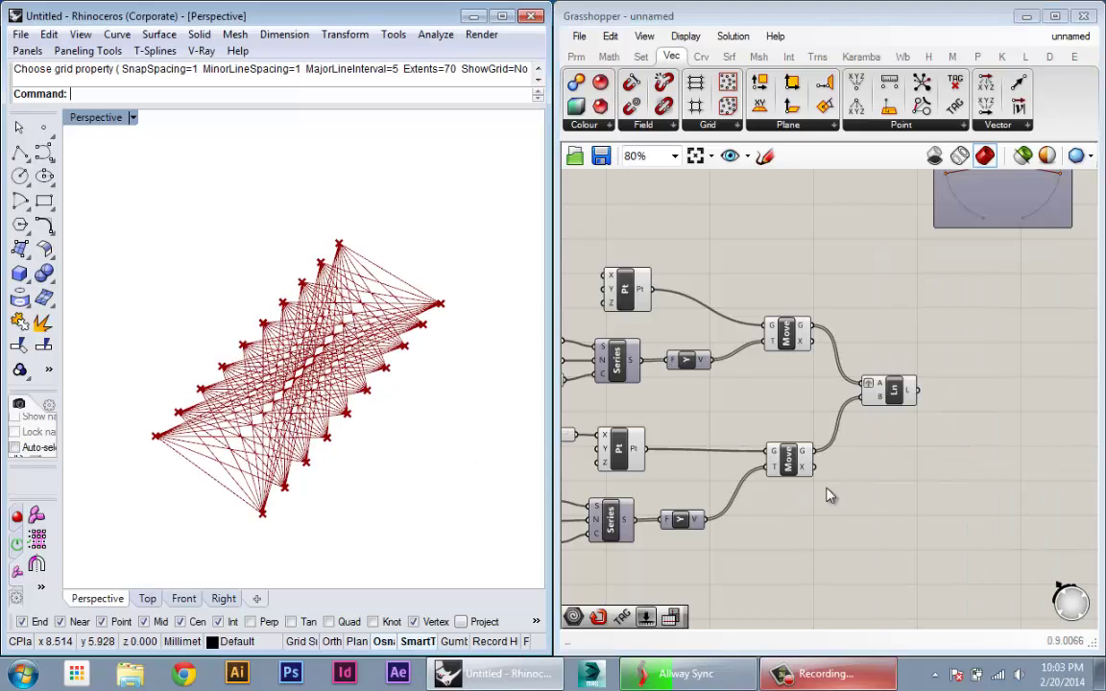
# Adjust the Count sliders of the upper and lower Series, ending with both at 10
pyautogui.moveTo(779, 477); pyautogui.dragTo(929, 473, button='right')
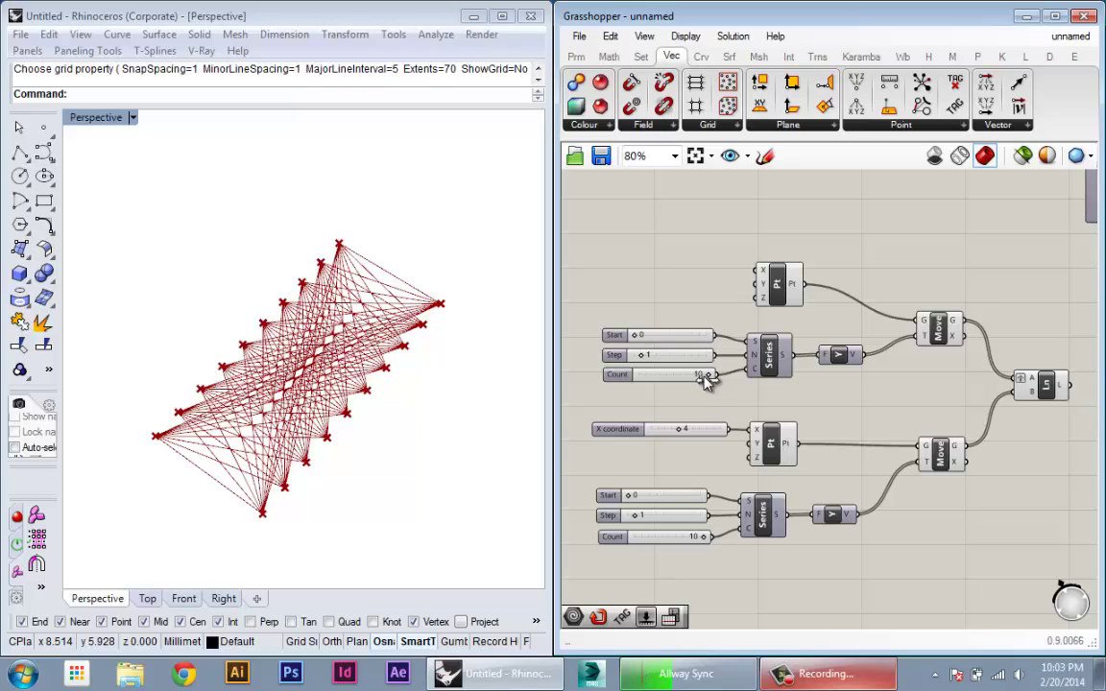
pyautogui.moveTo(704, 379)
pyautogui.mouseDown()
pyautogui.moveTo(657, 377)
pyautogui.moveTo(718, 381)
pyautogui.mouseUp()
pyautogui.moveTo(708, 536)
pyautogui.mouseDown()
pyautogui.moveTo(648, 547)
pyautogui.moveTo(720, 546)
pyautogui.mouseUp()
# Graft input B of the Line component and inspect how the lines pair the points in the Perspective viewport
pyautogui.moveTo(964, 564); pyautogui.dragTo(911, 562, button='right')
pyautogui.moveTo(891, 481); pyautogui.dragTo(865, 484, button='right')
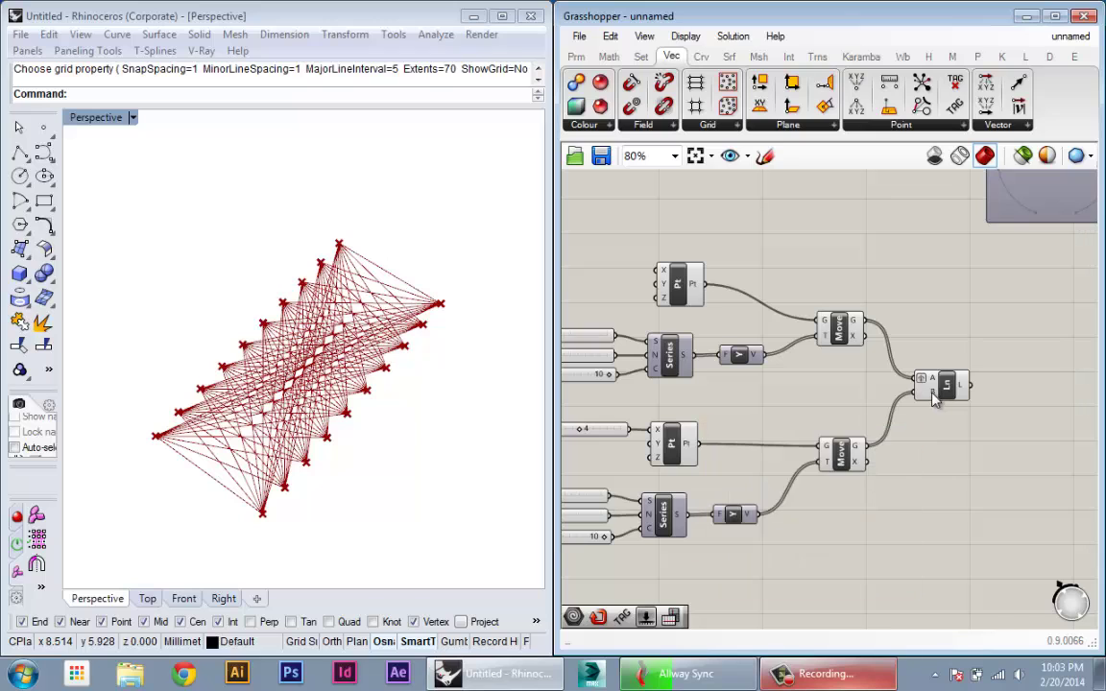
pyautogui.rightClick(926, 394)
pyautogui.click(963, 425)
pyautogui.scroll(3, 898, 408)
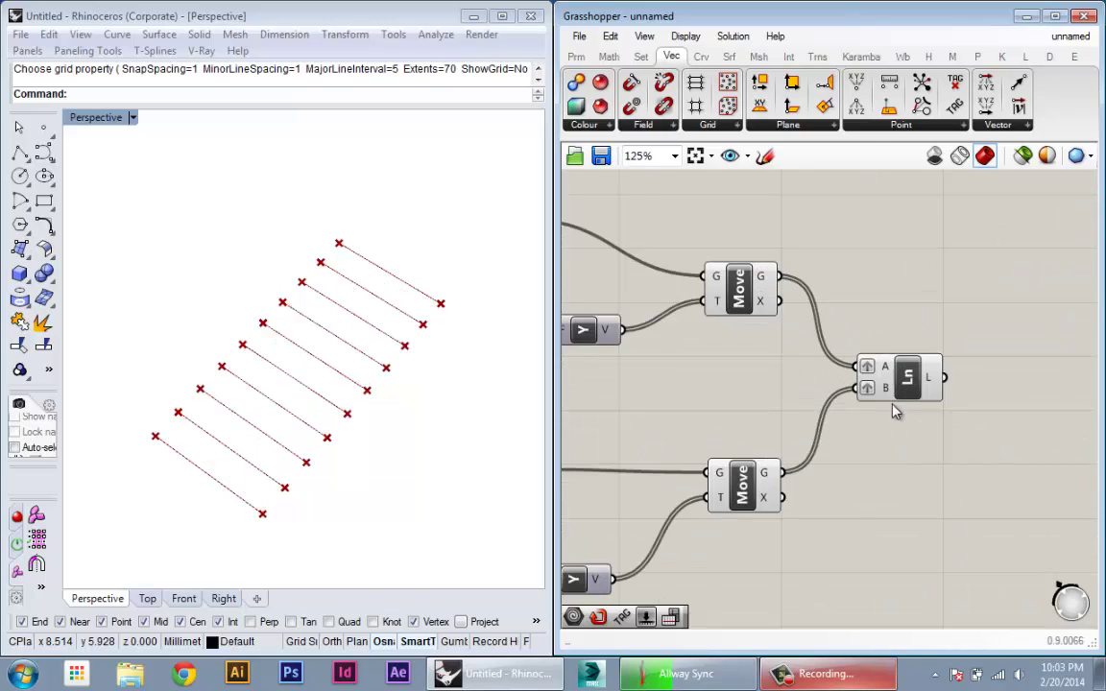
pyautogui.moveTo(881, 384)
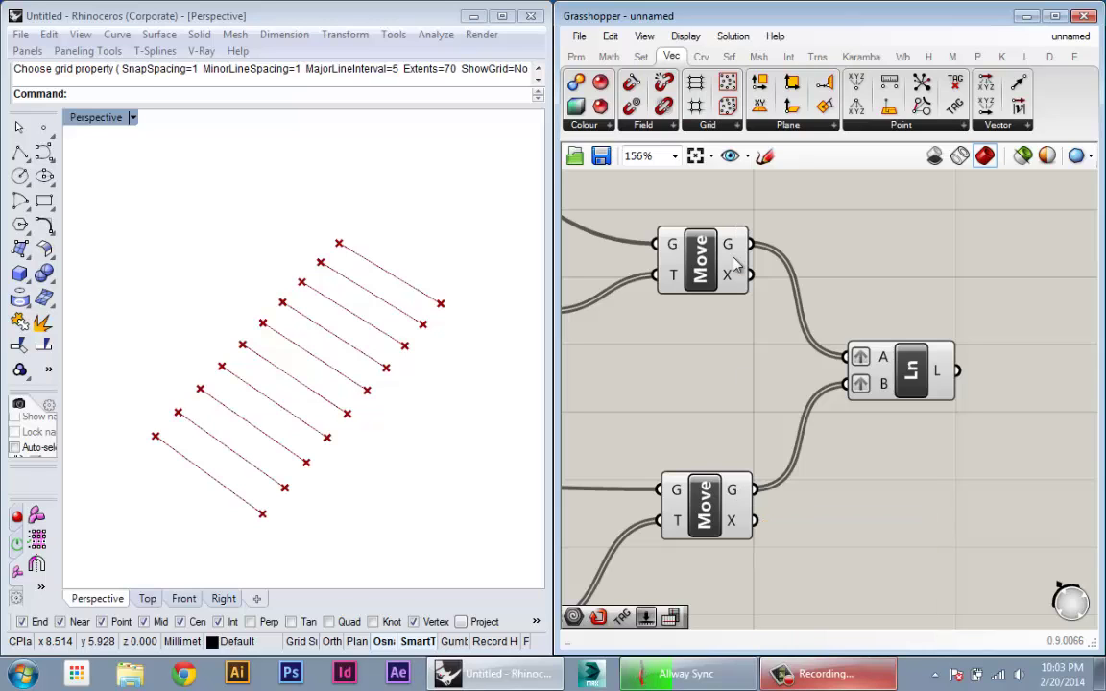
pyautogui.moveTo(462, 427); pyautogui.dragTo(351, 424, button='right')
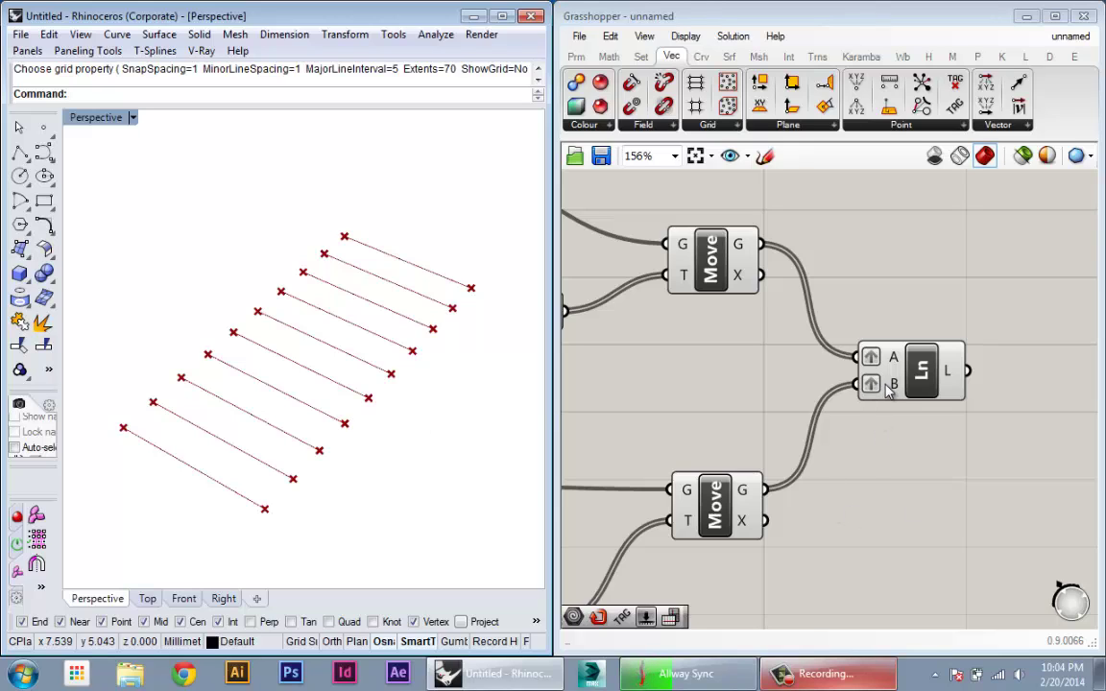
pyautogui.moveTo(888, 387)
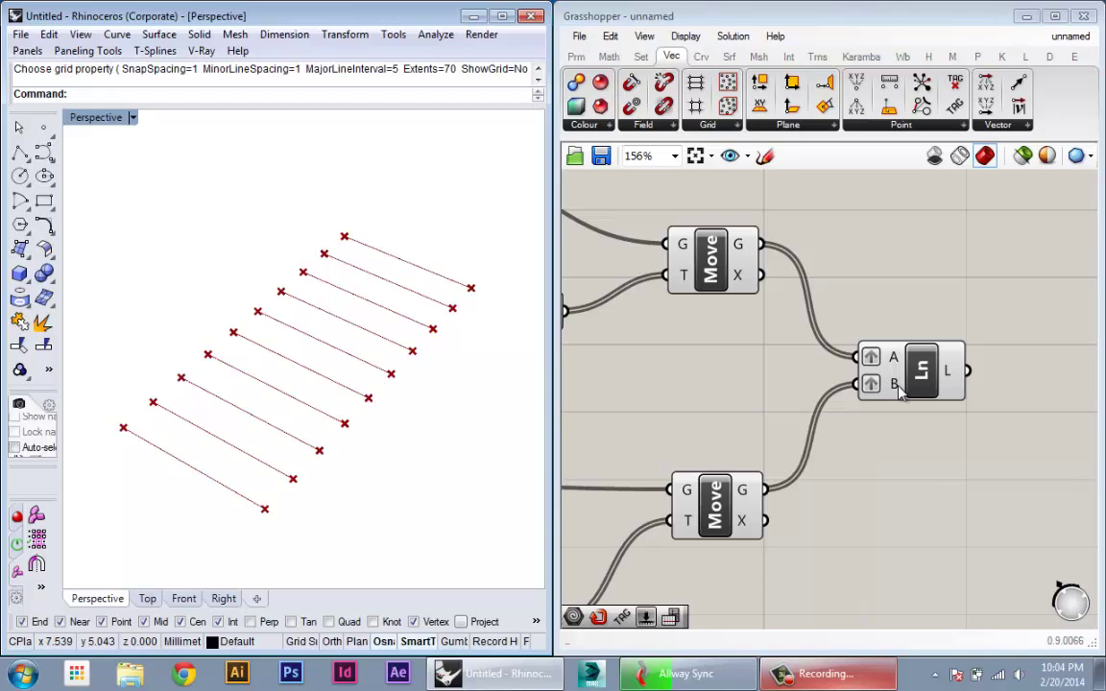